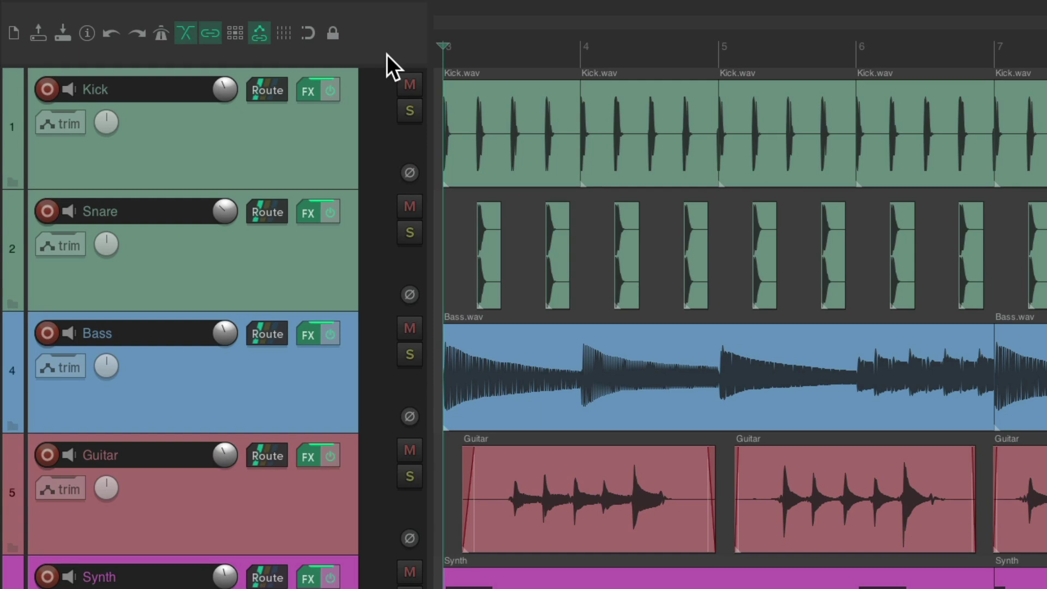
- Open the floating Toolbar 4 and bring up its customization settings
{"action": "right_click", "coordinate": [387, 54]}
{"action": "mouse_move", "coordinate": [395, 83]}
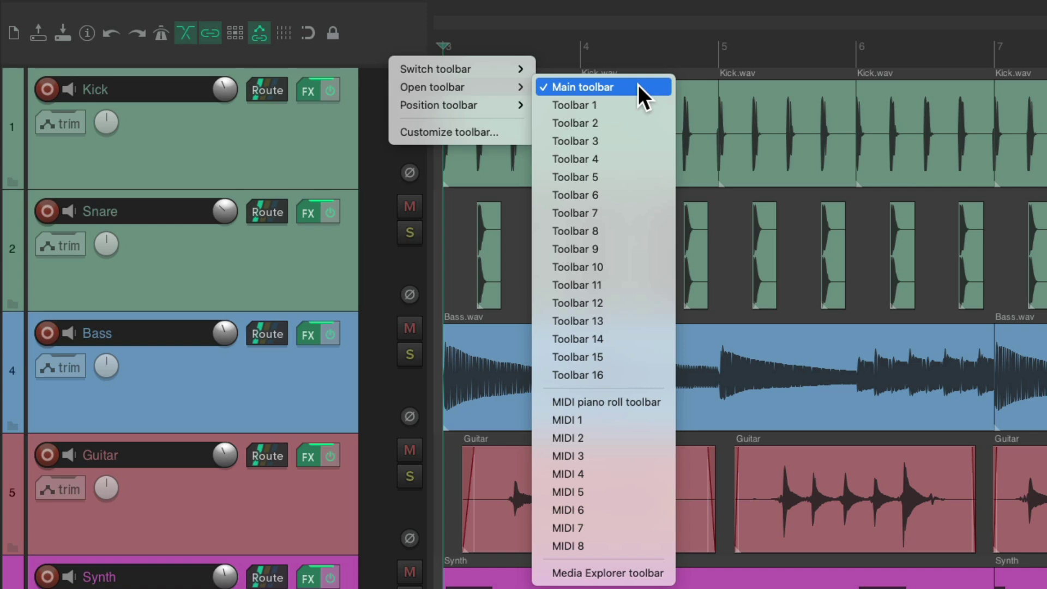
{"action": "left_click", "coordinate": [625, 159]}
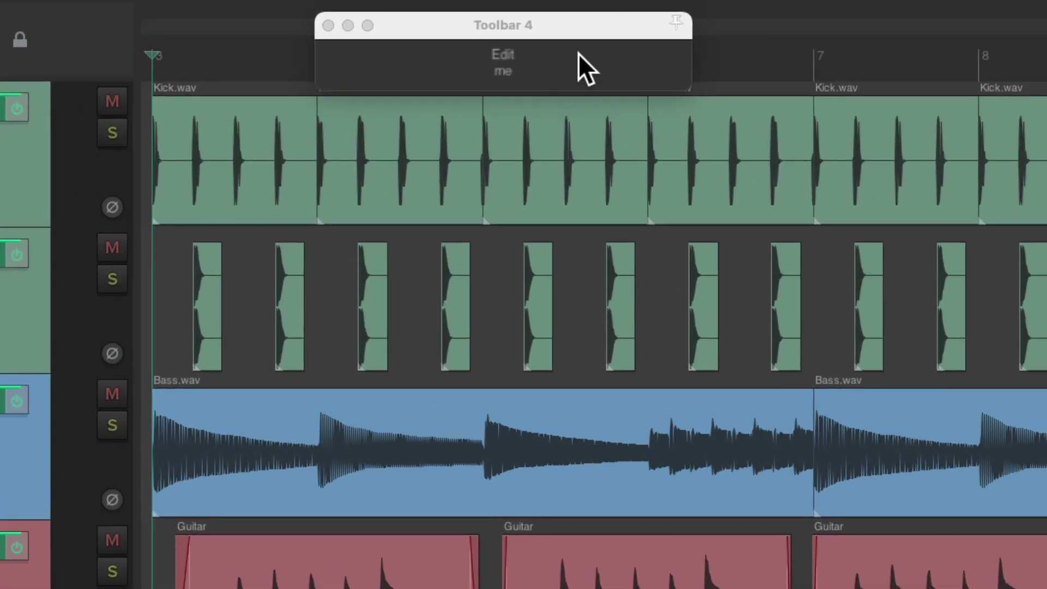
{"action": "left_click", "coordinate": [515, 64]}
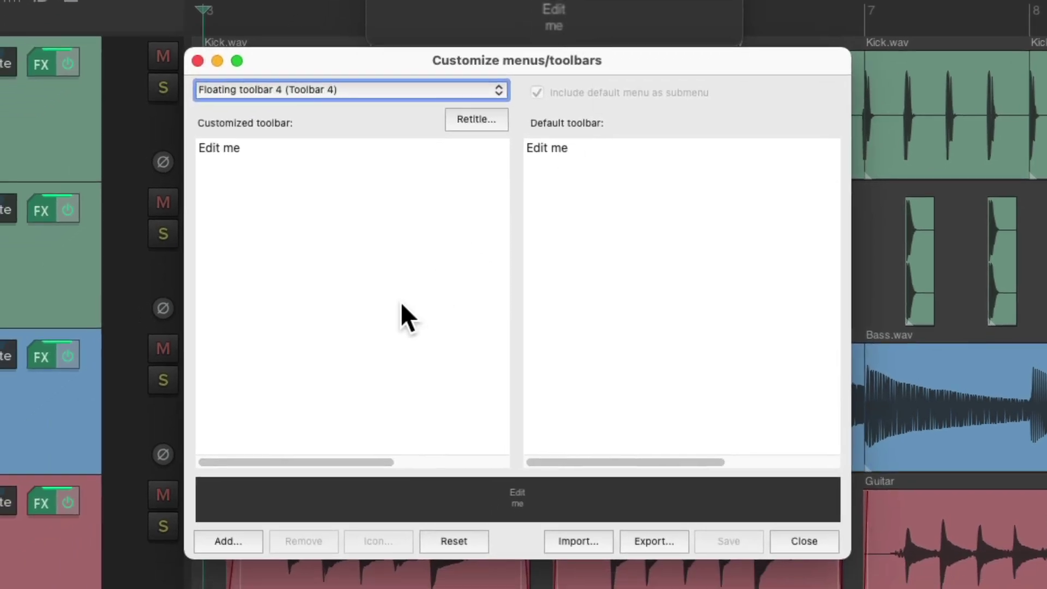
- Find the actions matching "mute item" and add "Item properties: Toggle mute" to Toolbar 4
{"action": "left_click", "coordinate": [259, 540]}
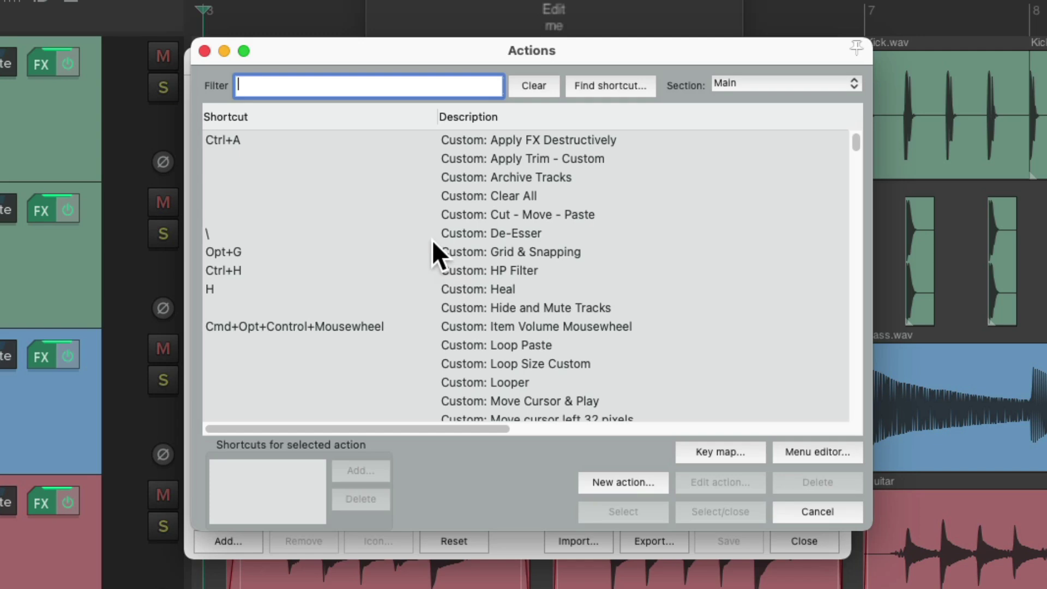
{"action": "type", "text": "mute item"}
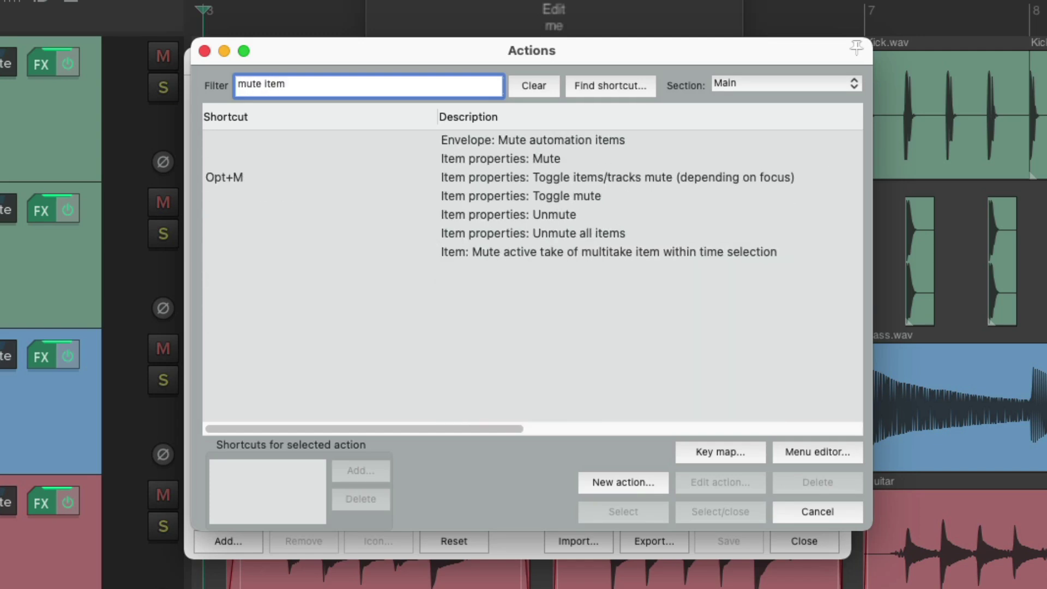
{"action": "left_click", "coordinate": [611, 194]}
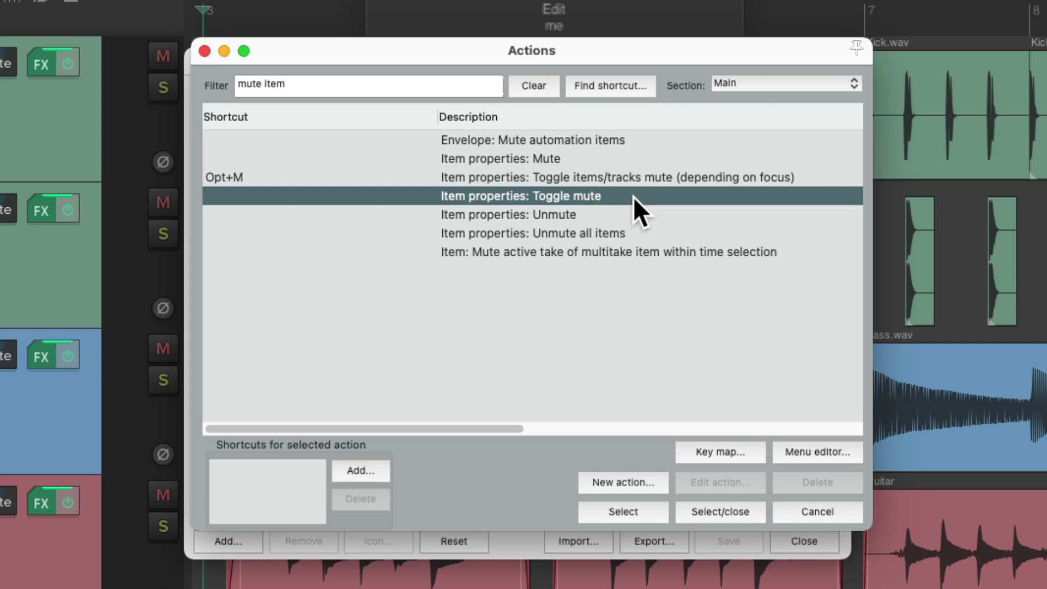
{"action": "double_click", "coordinate": [596, 196]}
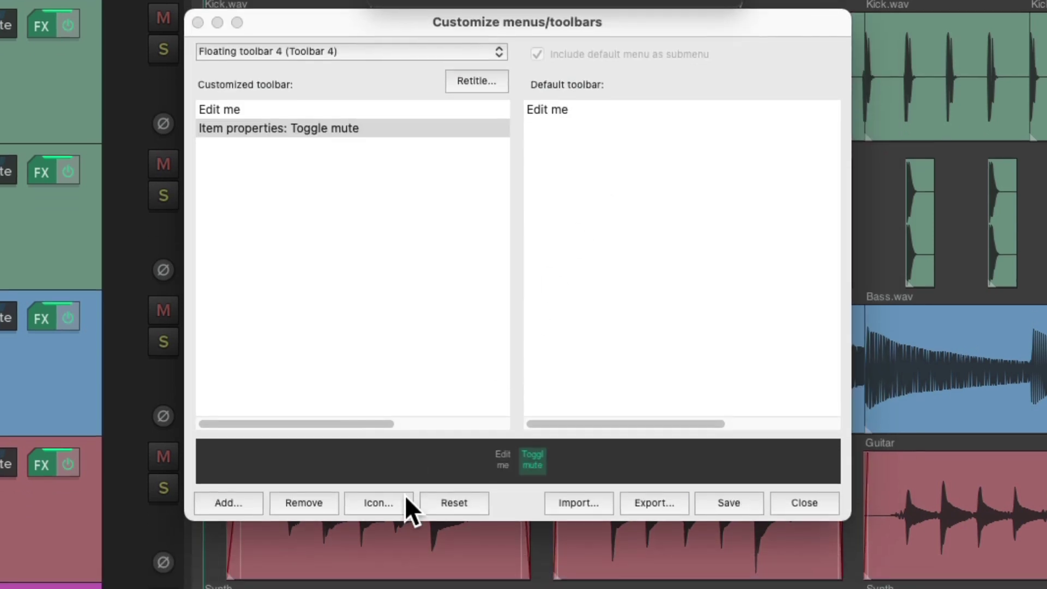
- Assign the red M icon, found with the filter "mute", to the Toggle mute action and save the customized toolbar
{"action": "left_click", "coordinate": [403, 537]}
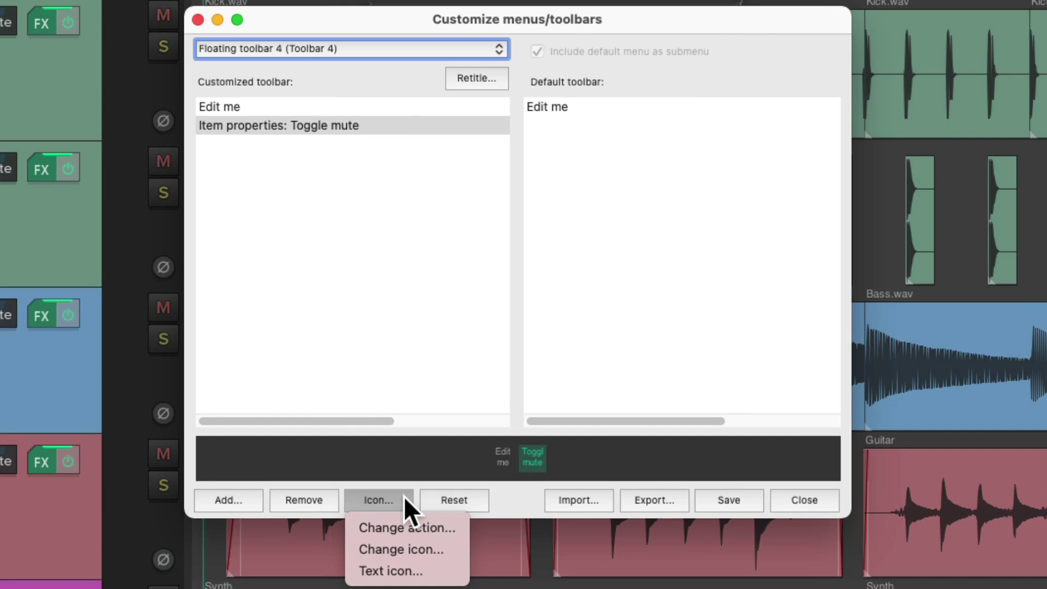
{"action": "left_click", "coordinate": [442, 543]}
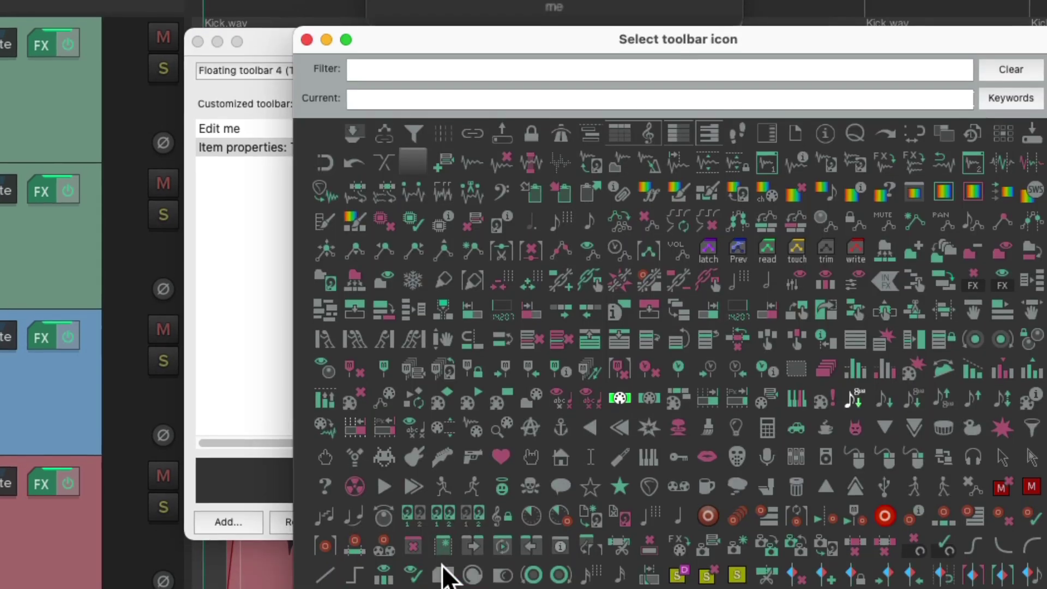
{"action": "left_click", "coordinate": [539, 88]}
{"action": "type", "text": "mute"}
{"action": "left_click", "coordinate": [424, 149]}
{"action": "double_click", "coordinate": [415, 150]}
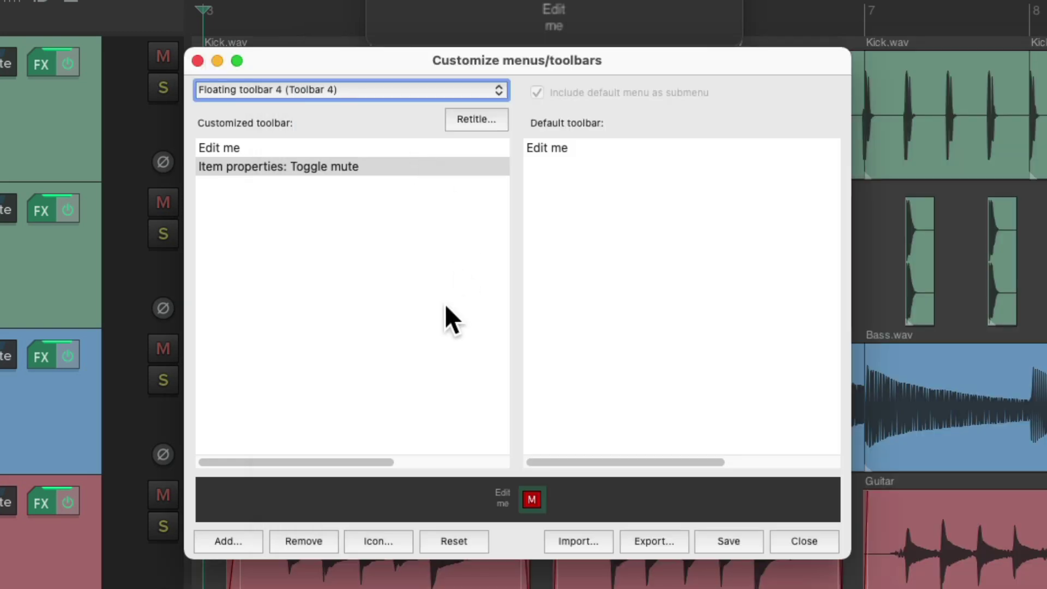
{"action": "key", "text": "Escape"}
{"action": "key", "text": "Return"}
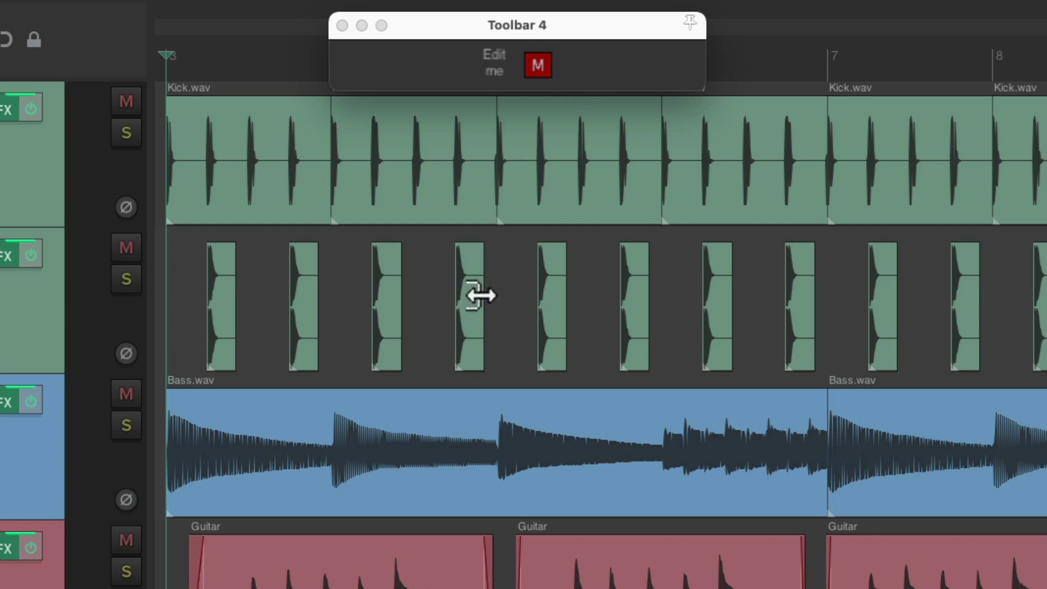
- Mute the fourth visible Snare item with the new toolbar action, and unmute it again
{"action": "left_click", "coordinate": [472, 271]}
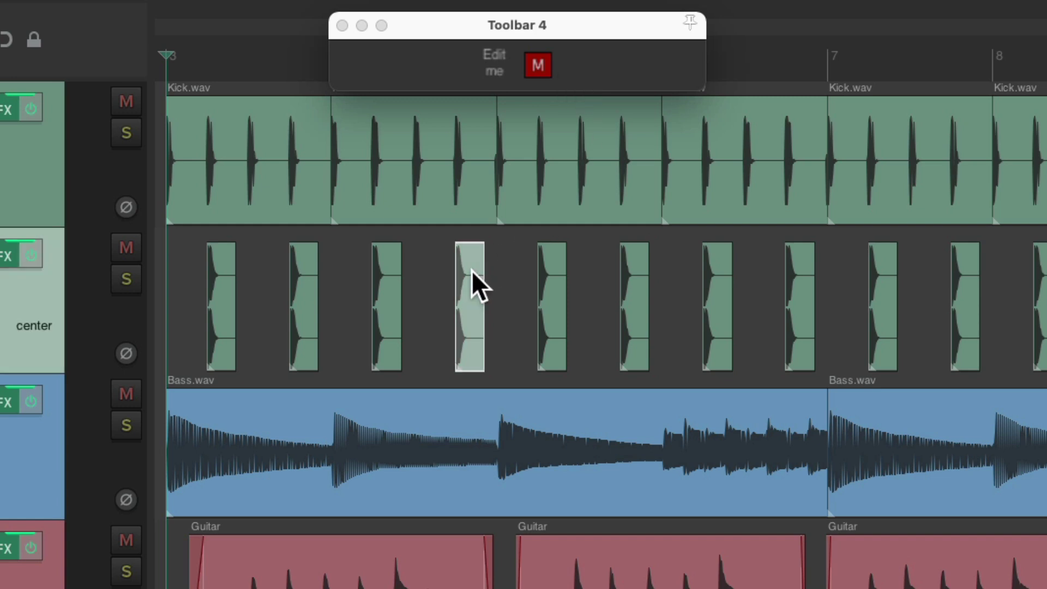
{"action": "left_click", "coordinate": [542, 75]}
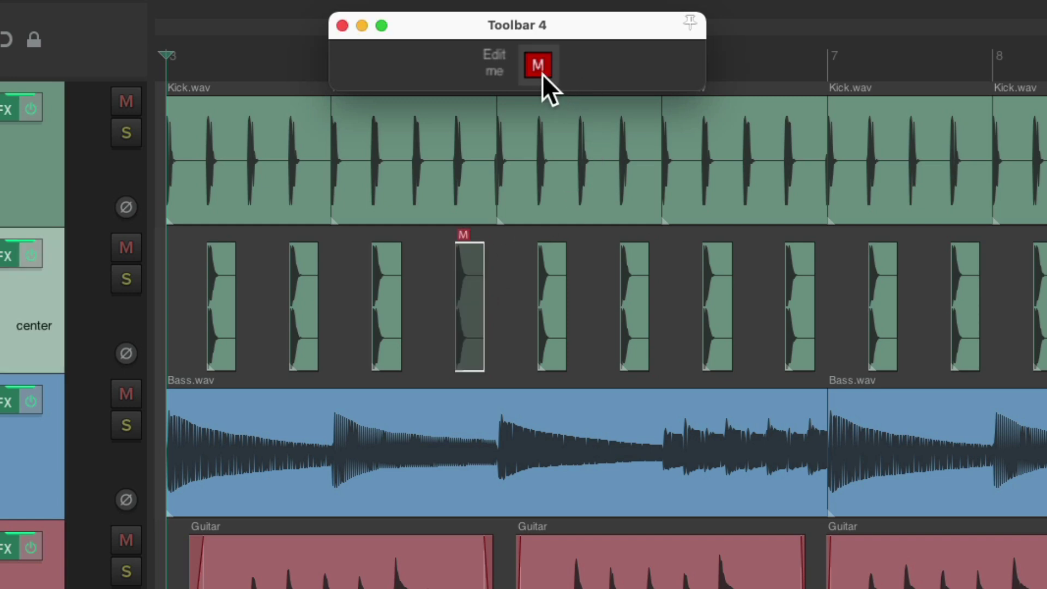
{"action": "left_click", "coordinate": [542, 74]}
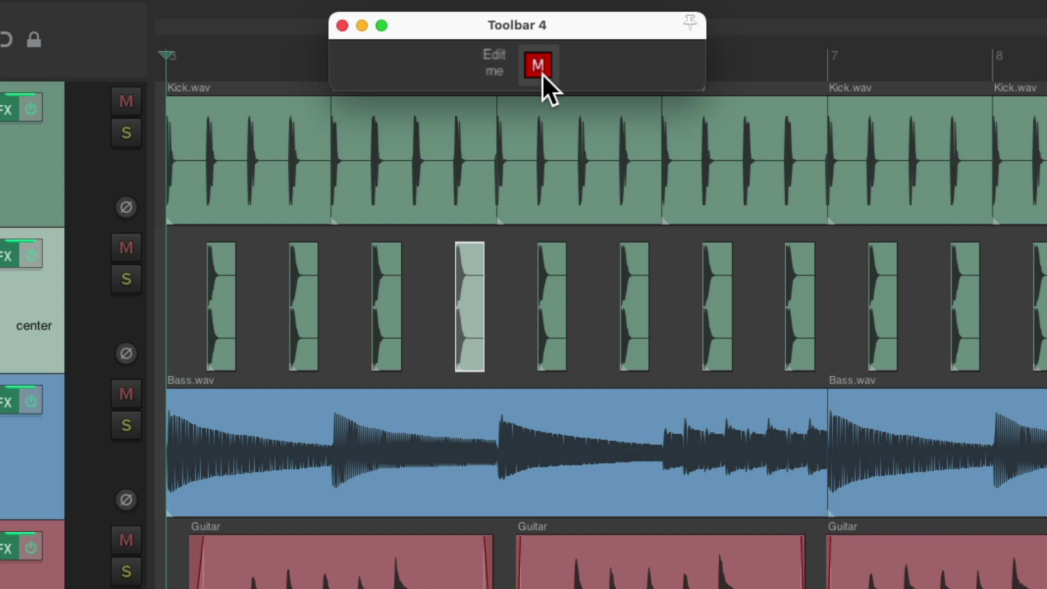
- Arm the Toggle mute action and use it to mute and unmute the first Bass item directly in the arrangement
{"action": "left_click", "coordinate": [537, 65]}
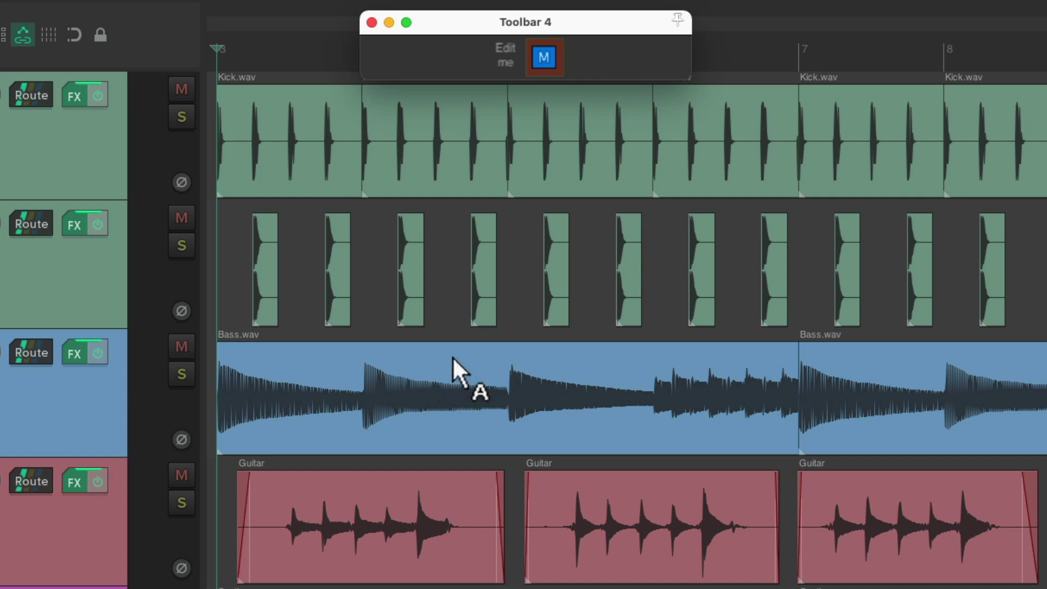
{"action": "left_click", "coordinate": [453, 355]}
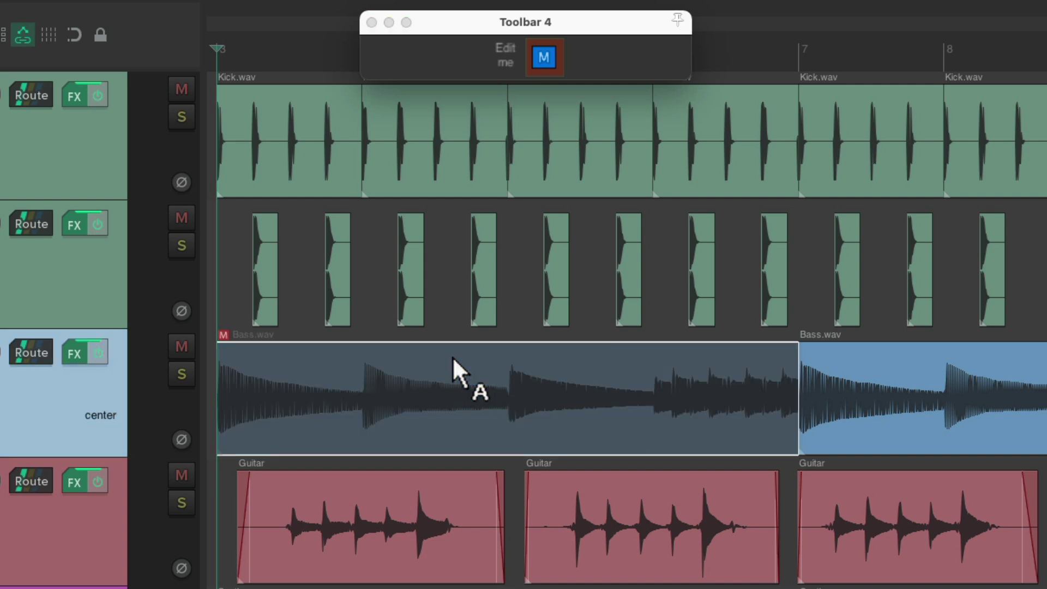
{"action": "left_click", "coordinate": [452, 356]}
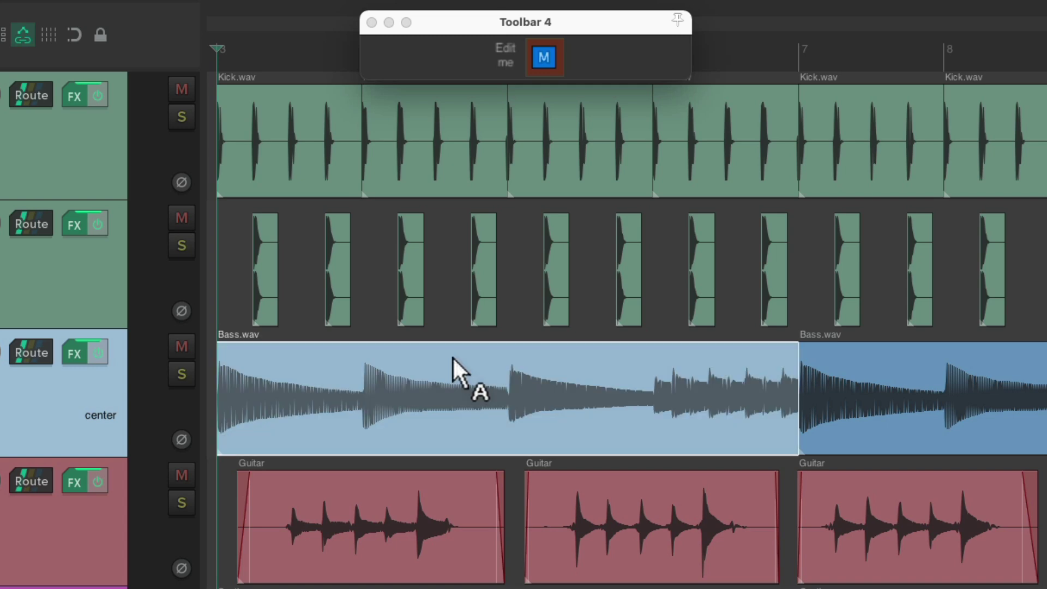
{"action": "left_click", "coordinate": [453, 355]}
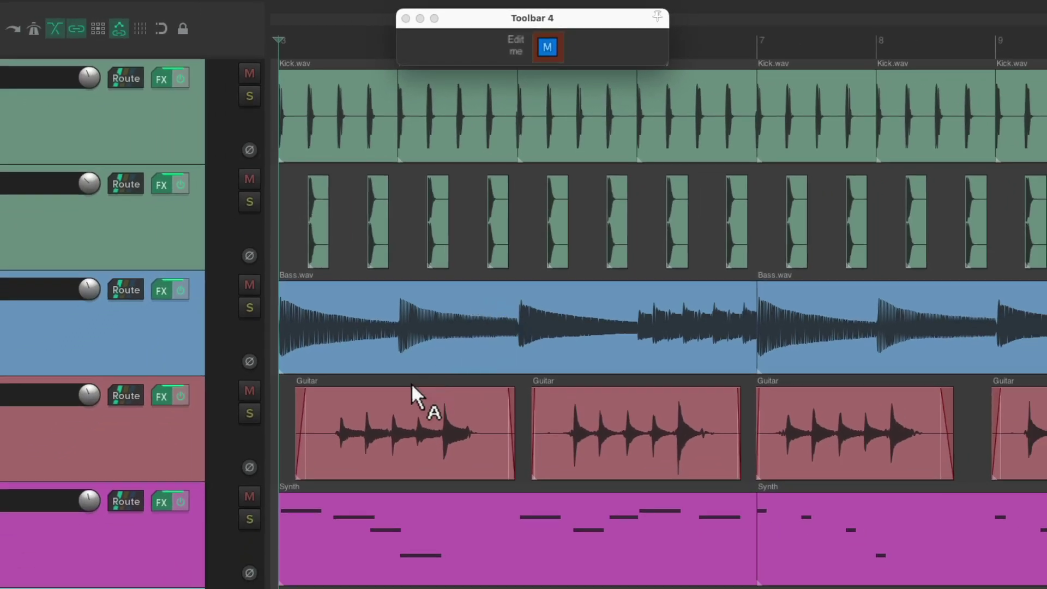
- Mute the first two Guitar items and the second, third and fourth Kick items with the armed action
{"action": "left_click", "coordinate": [367, 479]}
{"action": "left_click", "coordinate": [601, 404]}
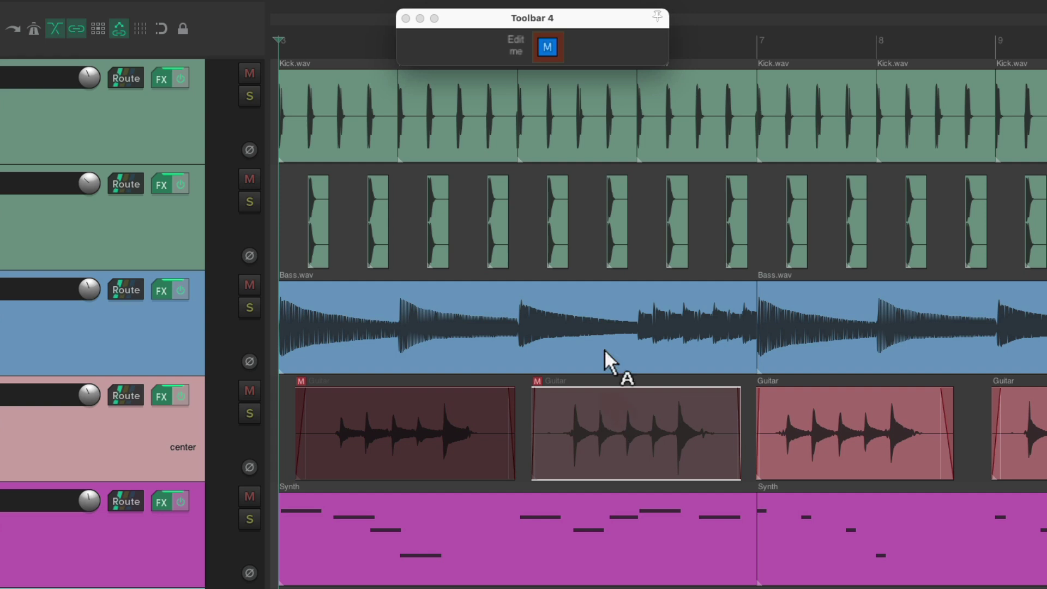
{"action": "left_click", "coordinate": [448, 101]}
{"action": "left_click", "coordinate": [568, 101]}
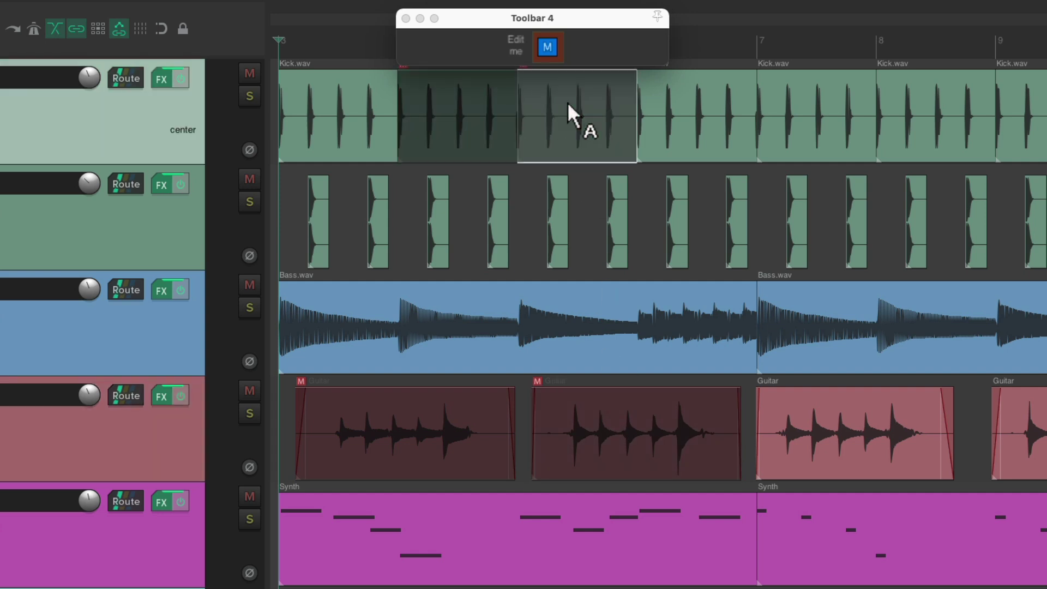
{"action": "left_click", "coordinate": [674, 101]}
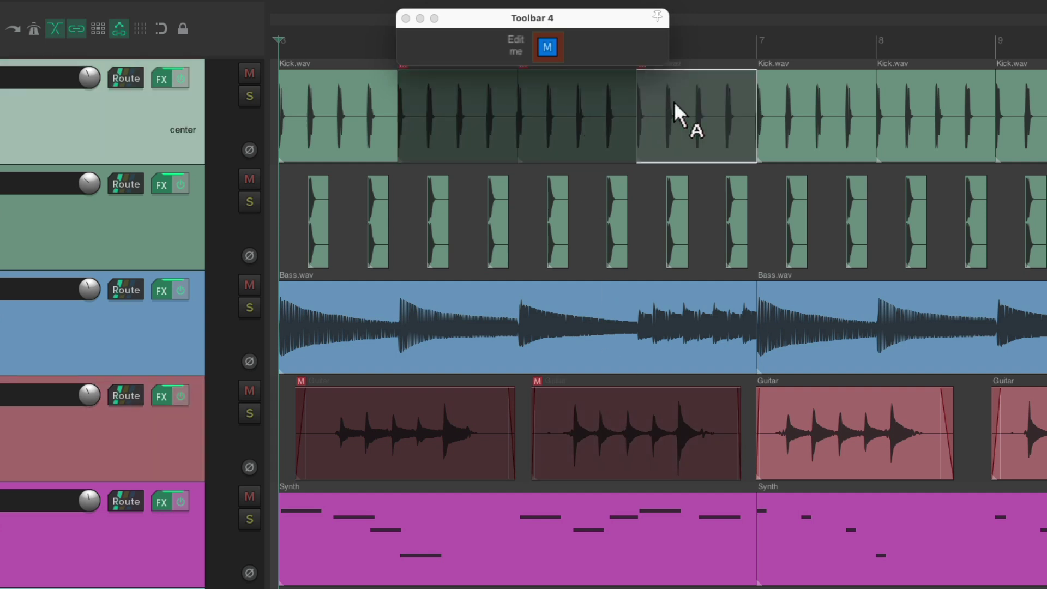
- Unmute the three muted Kick items and the two muted Guitar items, and disarm the Toggle mute action
{"action": "left_click", "coordinate": [672, 100]}
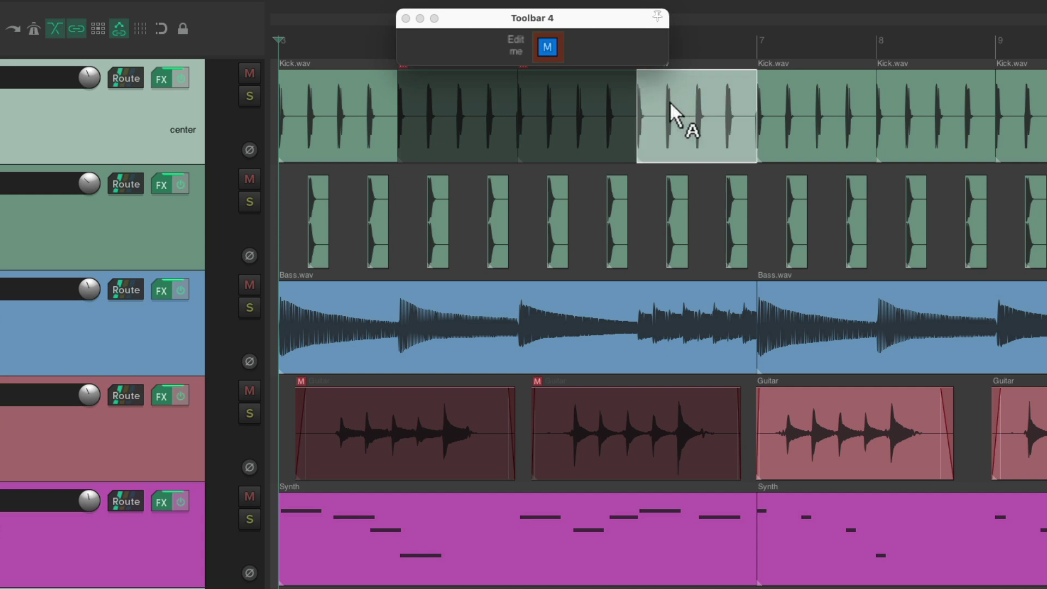
{"action": "left_click", "coordinate": [567, 91]}
{"action": "left_click", "coordinate": [480, 98]}
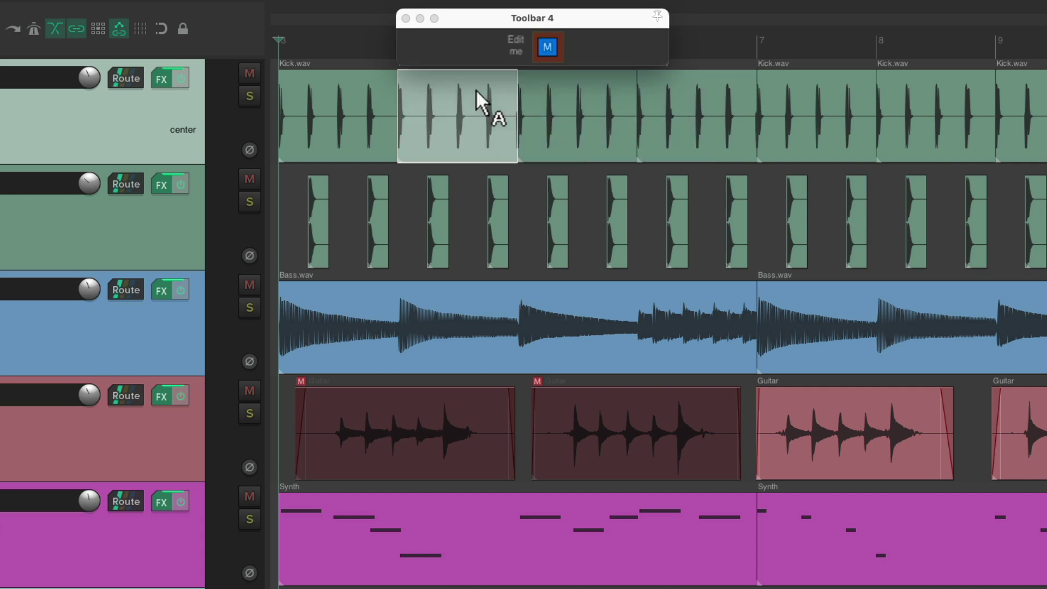
{"action": "left_click", "coordinate": [592, 421]}
{"action": "left_click", "coordinate": [414, 400]}
{"action": "left_click", "coordinate": [413, 398]}
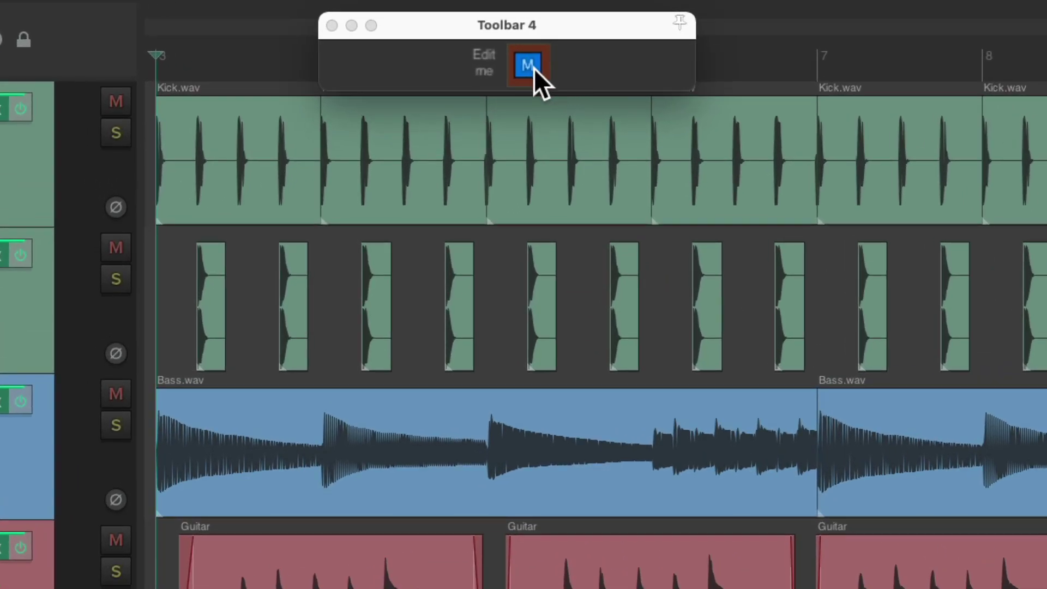
{"action": "left_click", "coordinate": [534, 67]}
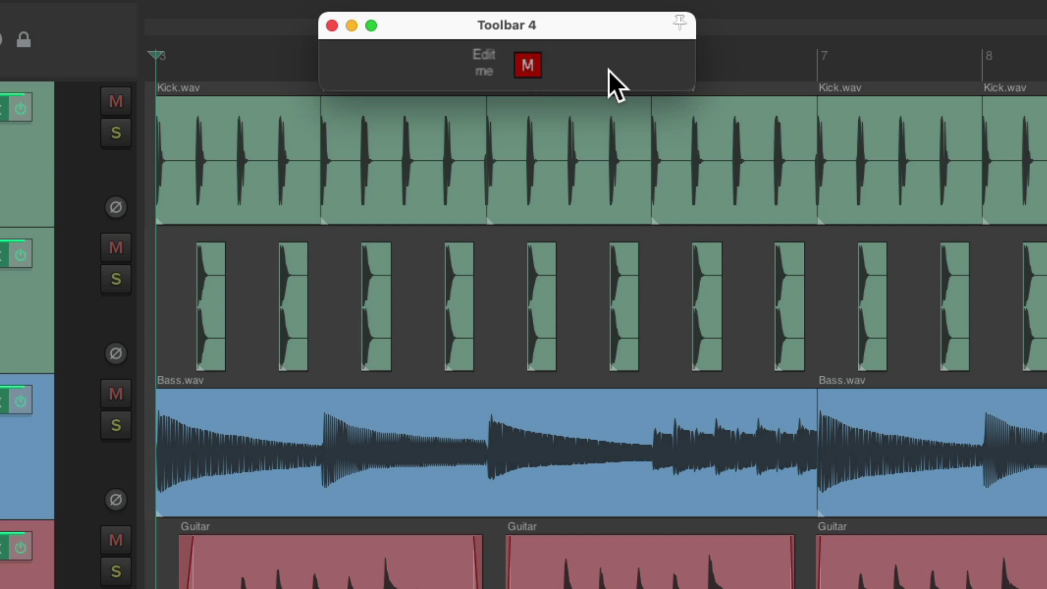
- Find the actions matching "split" and add "Item: Split item under mouse cursor" to Toolbar 4
{"action": "left_click", "coordinate": [485, 63]}
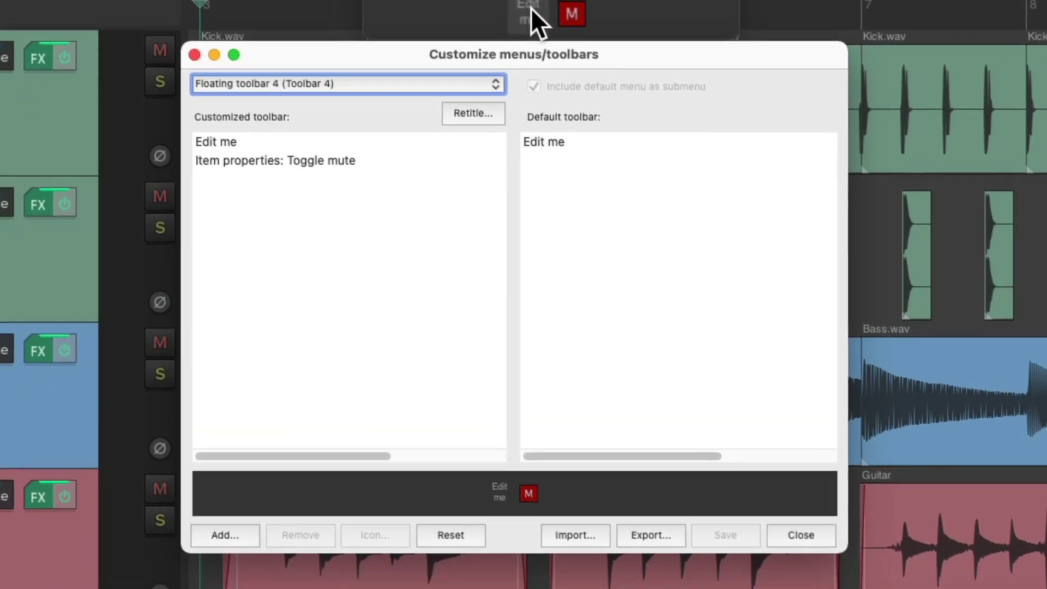
{"action": "left_click", "coordinate": [228, 531]}
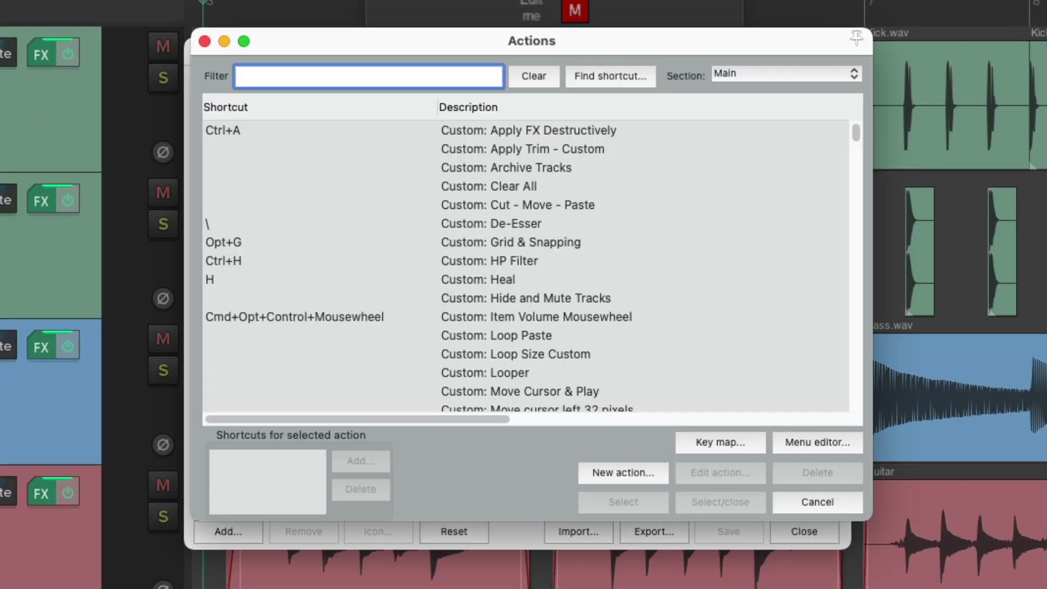
{"action": "type", "text": "split"}
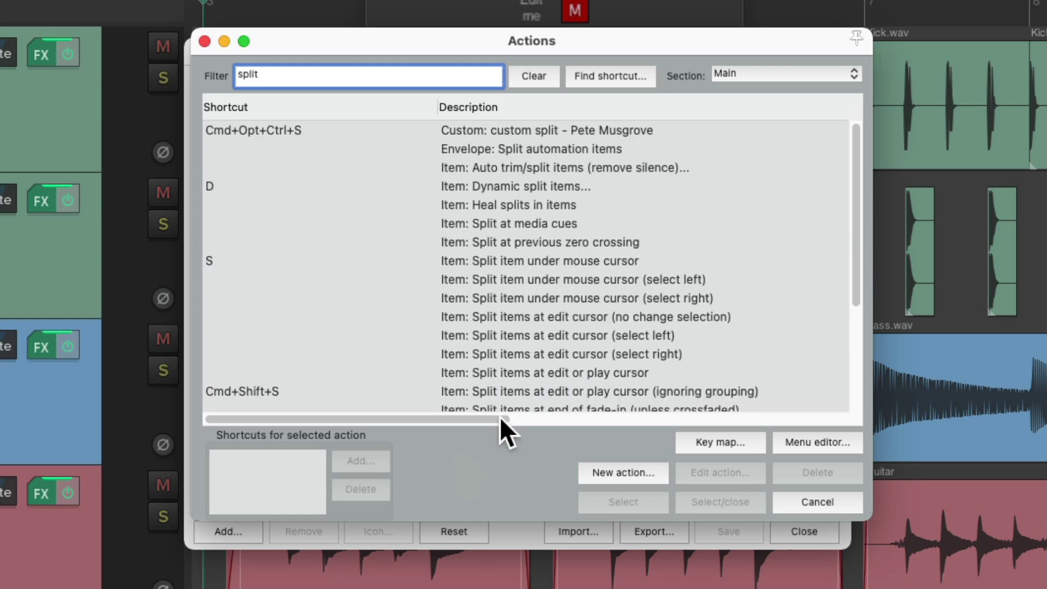
{"action": "left_click", "coordinate": [556, 265]}
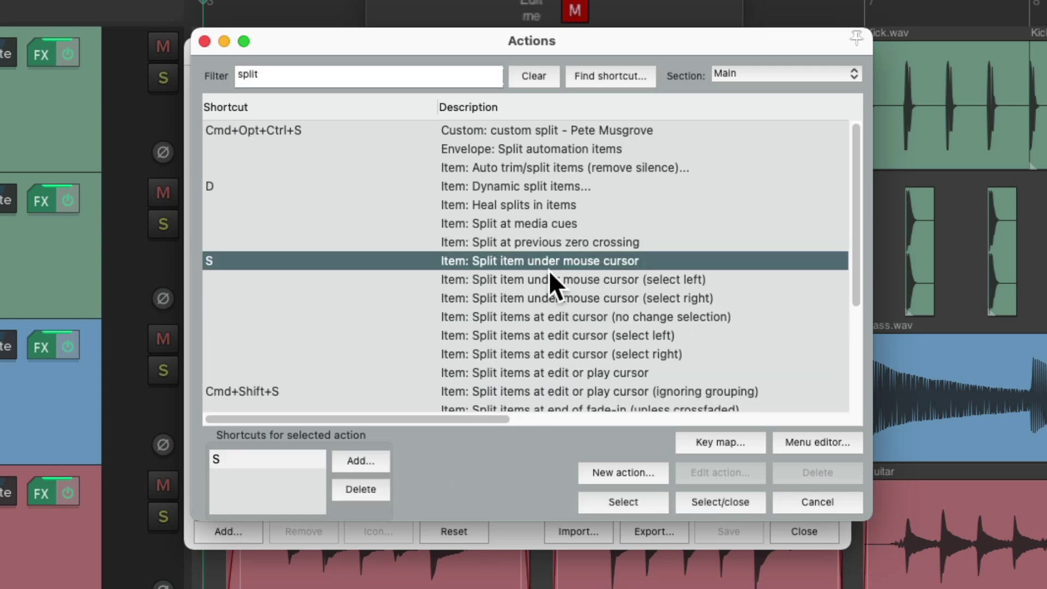
{"action": "double_click", "coordinate": [539, 263]}
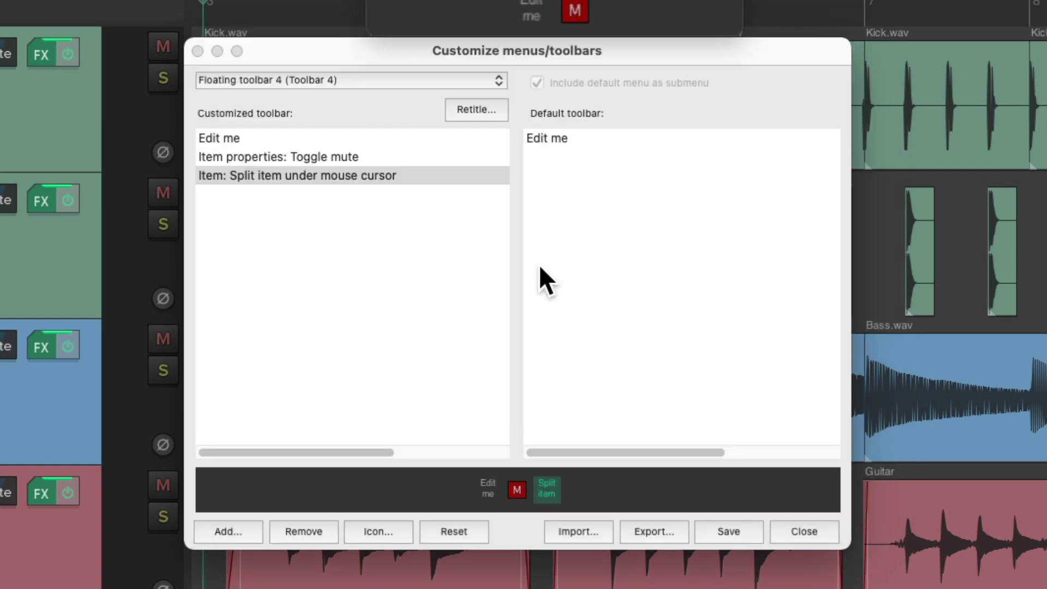
- Assign the scissors icon, found with the filter "split", to the split action and save the customized toolbar
{"action": "left_click", "coordinate": [364, 526]}
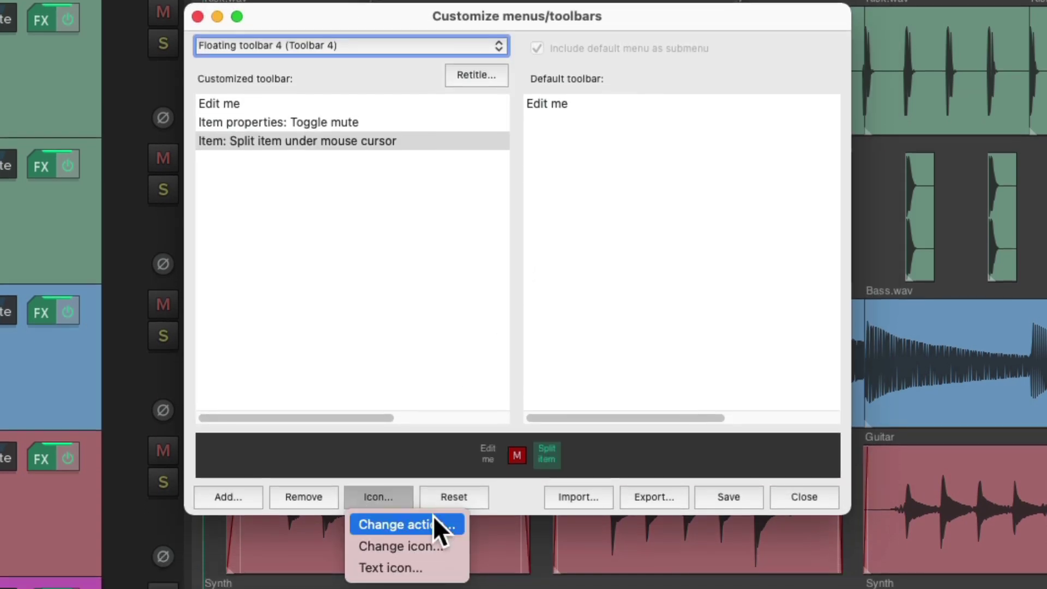
{"action": "left_click", "coordinate": [444, 542]}
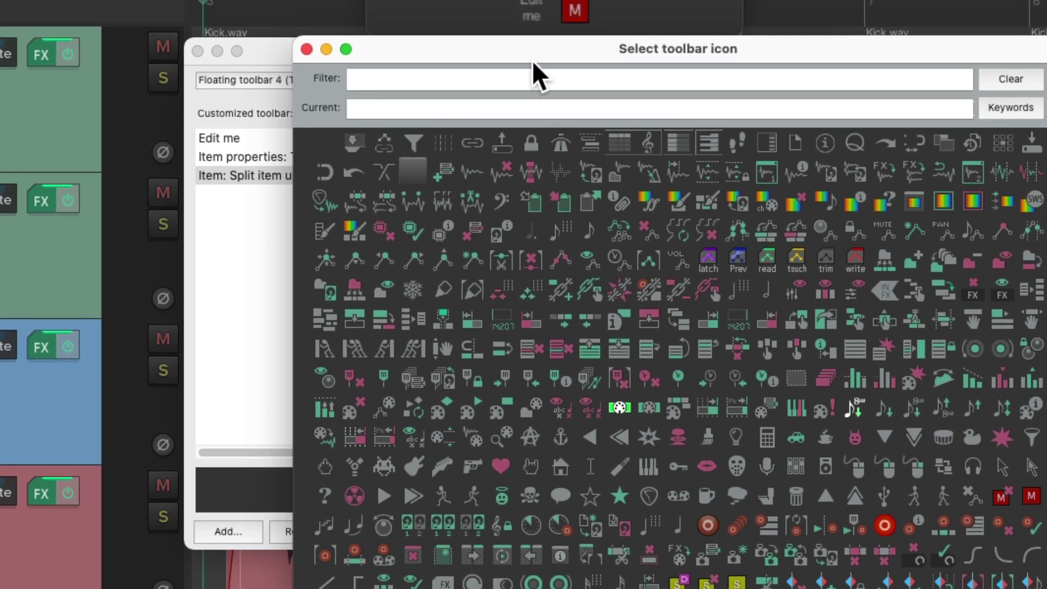
{"action": "left_click", "coordinate": [533, 75]}
{"action": "type", "text": "split"}
{"action": "left_click", "coordinate": [442, 142]}
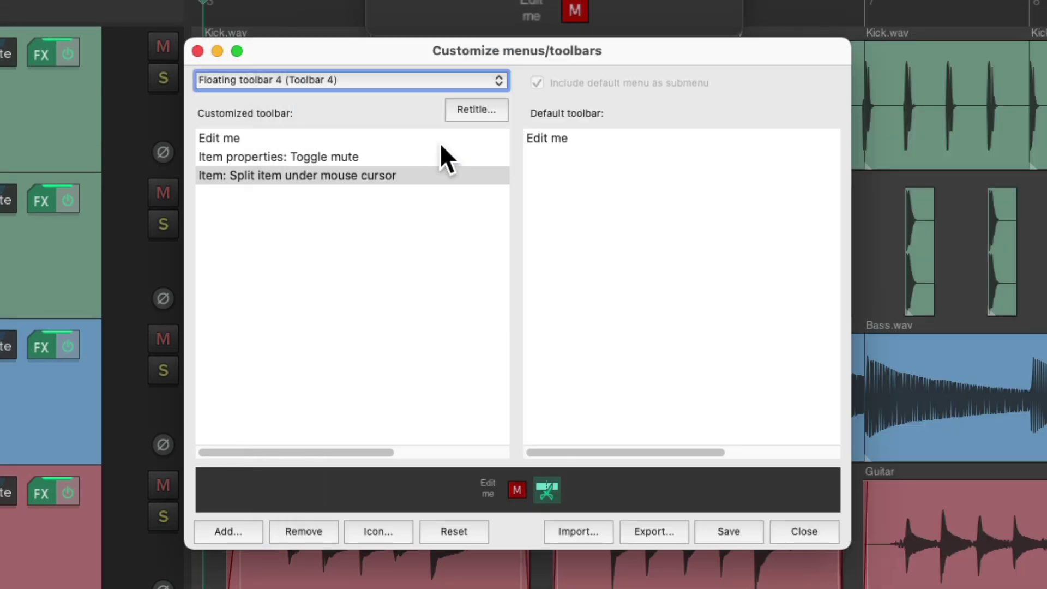
{"action": "key", "text": "Escape"}
{"action": "key", "text": "Return"}
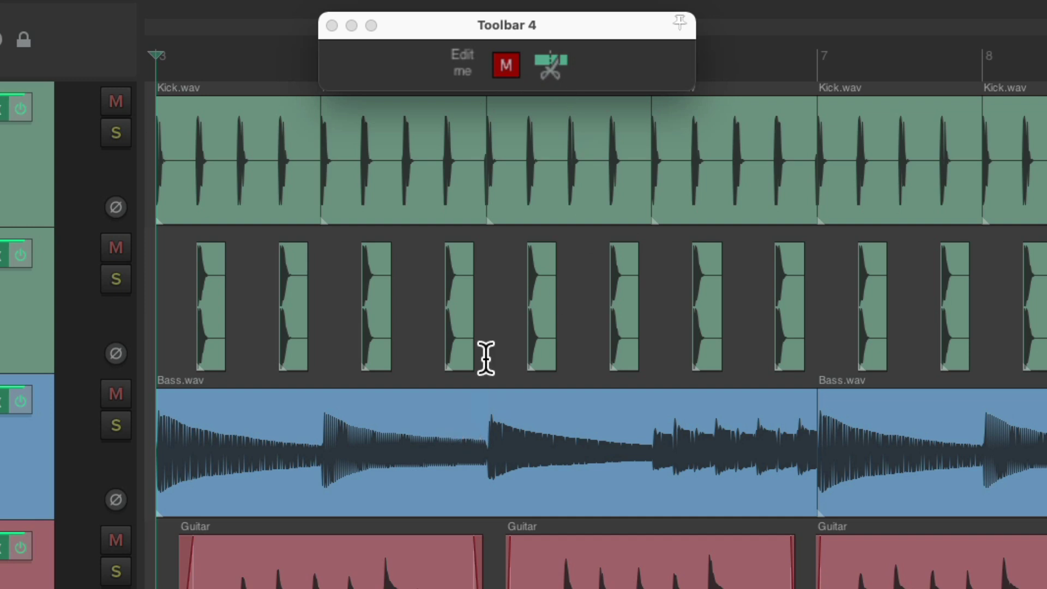
- Arm the split action and split the first Bass item at three points, just before bars 4, 5 and 6
{"action": "left_click", "coordinate": [555, 69]}
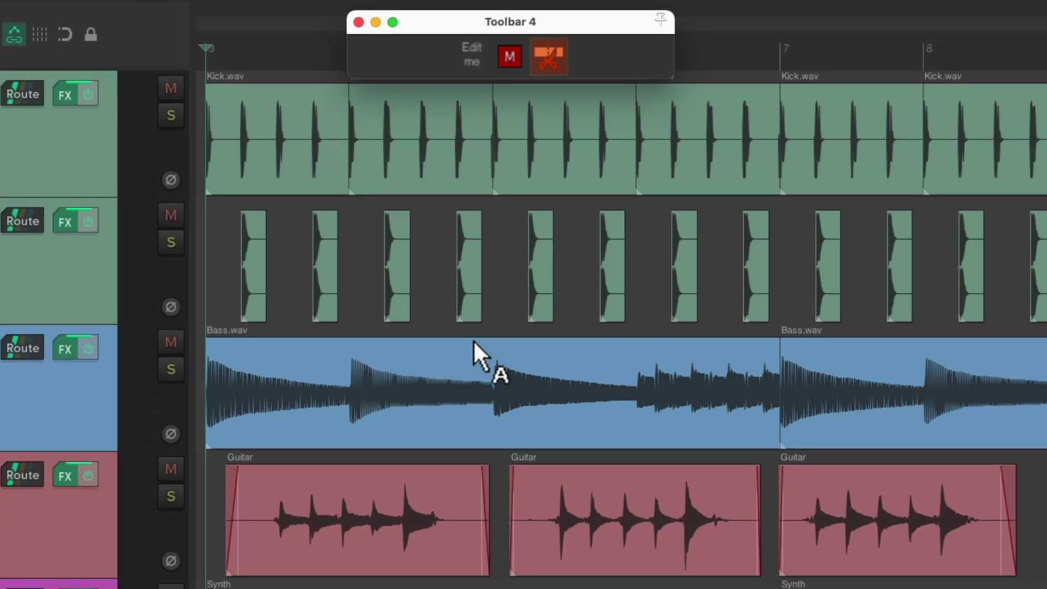
{"action": "left_click", "coordinate": [343, 411]}
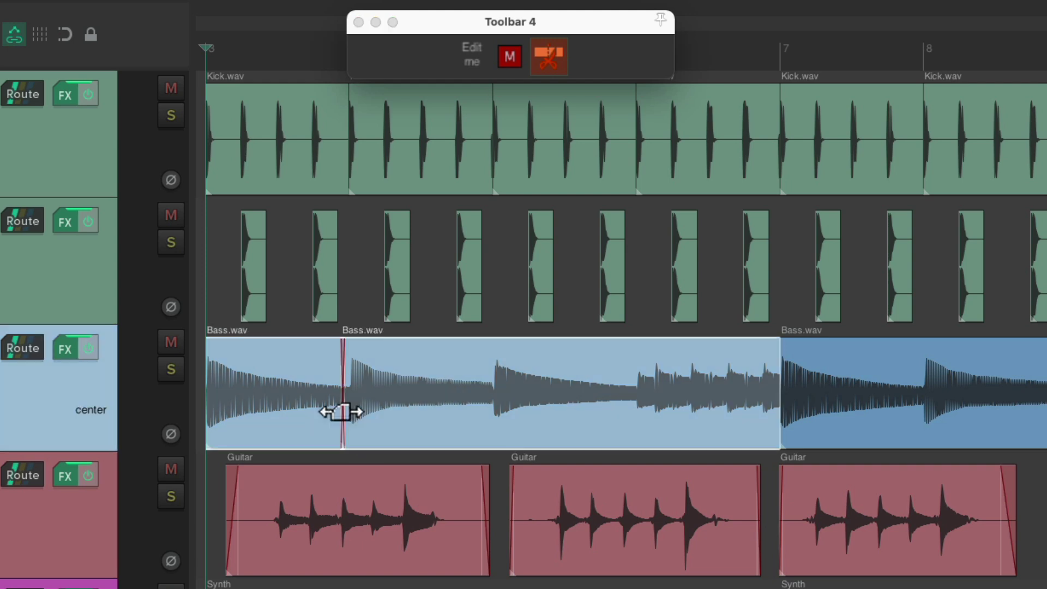
{"action": "left_click", "coordinate": [492, 410]}
{"action": "left_click", "coordinate": [634, 410]}
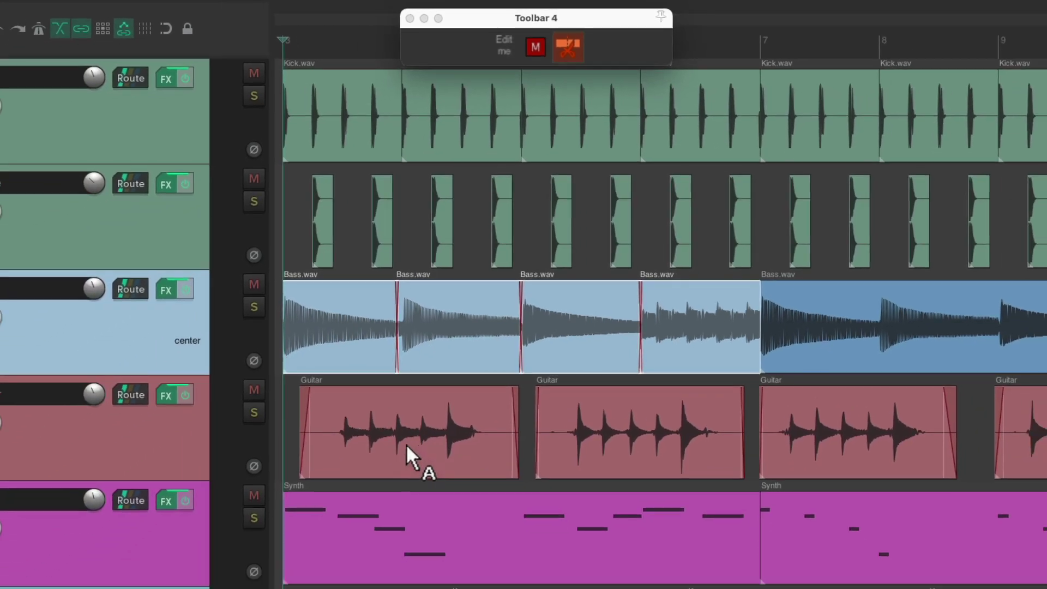
- Split the first Guitar item at two points and the second at three points between its hits, and disarm the split action
{"action": "left_click", "coordinate": [337, 538]}
{"action": "left_click", "coordinate": [444, 445]}
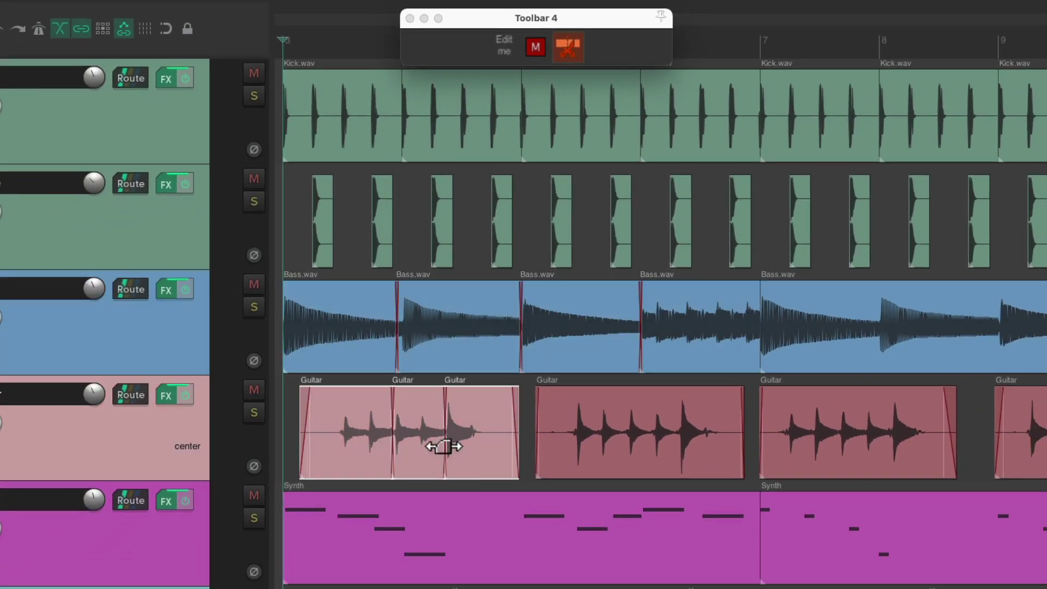
{"action": "left_click", "coordinate": [593, 453]}
{"action": "left_click", "coordinate": [621, 453]}
{"action": "left_click", "coordinate": [655, 448]}
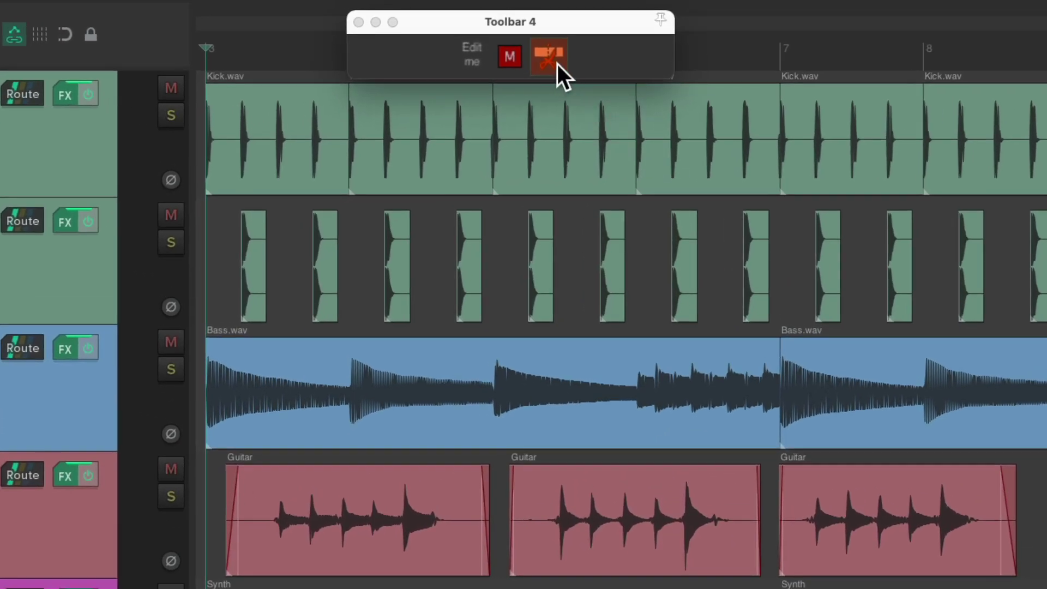
{"action": "left_click", "coordinate": [557, 64]}
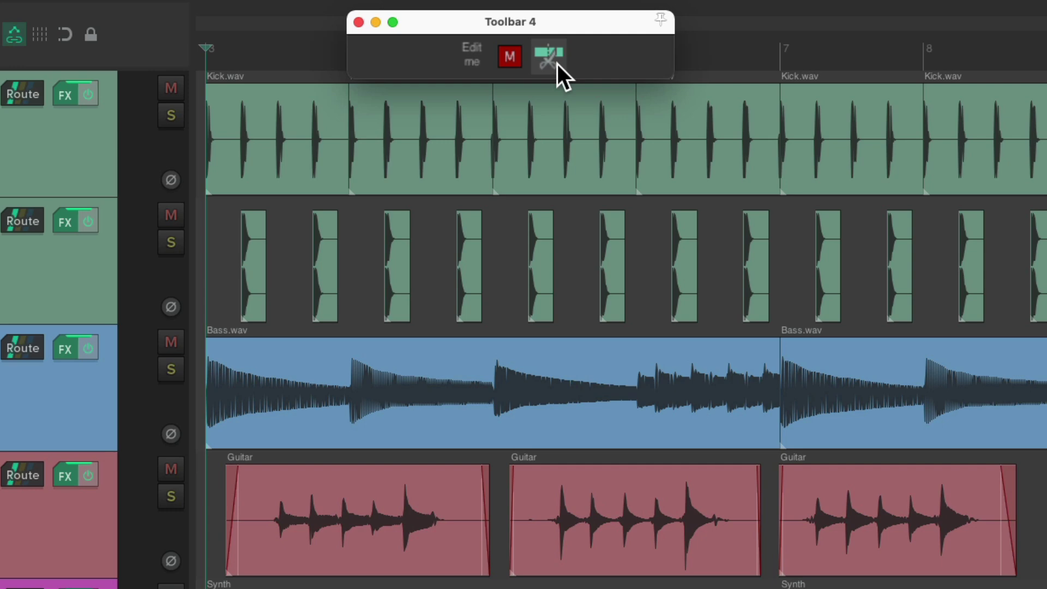
- Filter the actions by "trim item" and add the trim left edge and trim right edge "of item under mouse to edit cursor" actions to Toolbar 4
{"action": "left_click", "coordinate": [483, 56]}
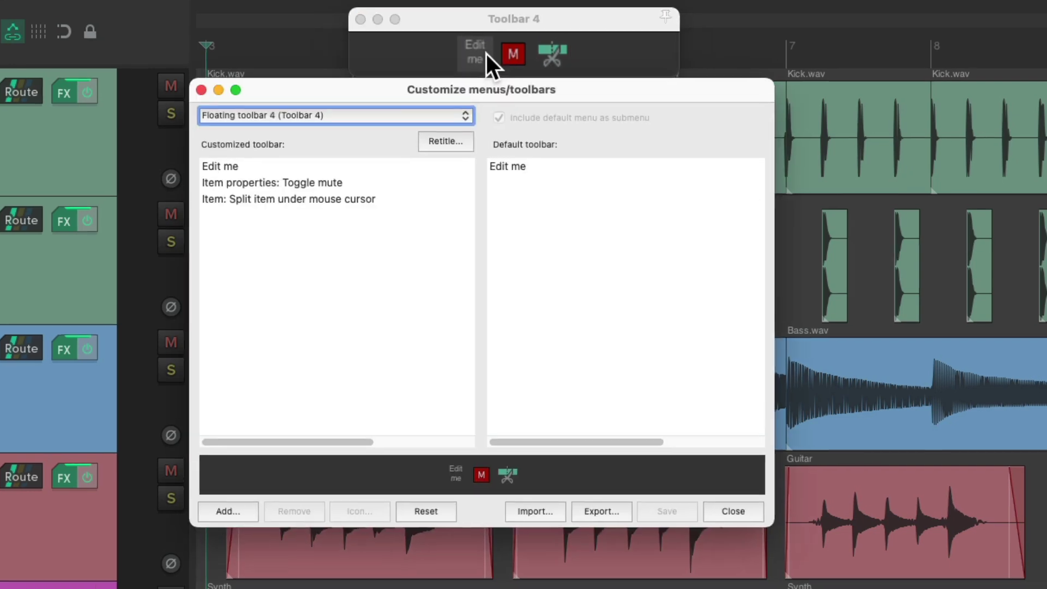
{"action": "left_click", "coordinate": [240, 540]}
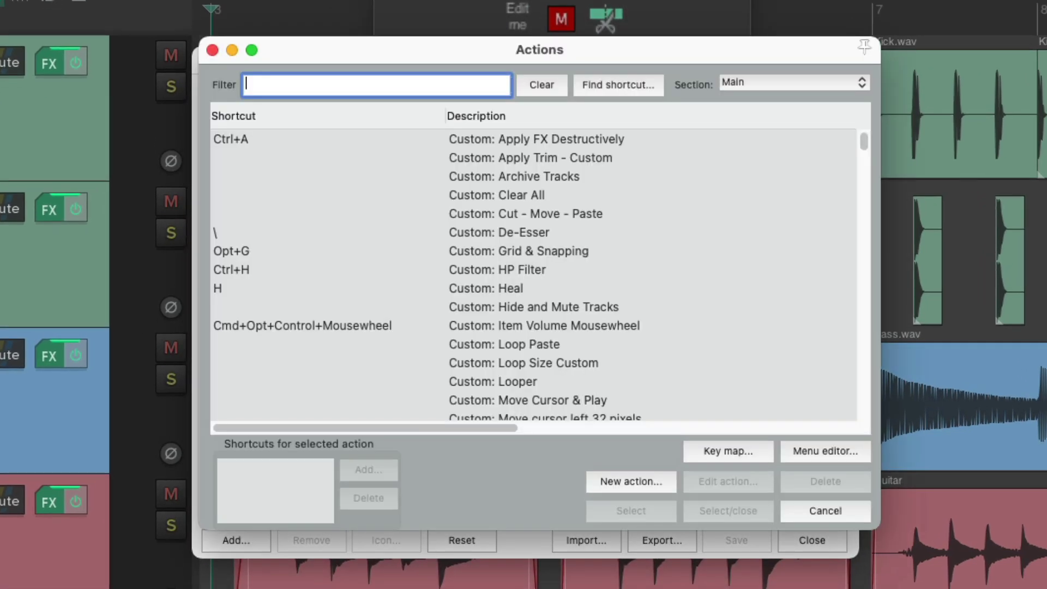
{"action": "type", "text": "trim item"}
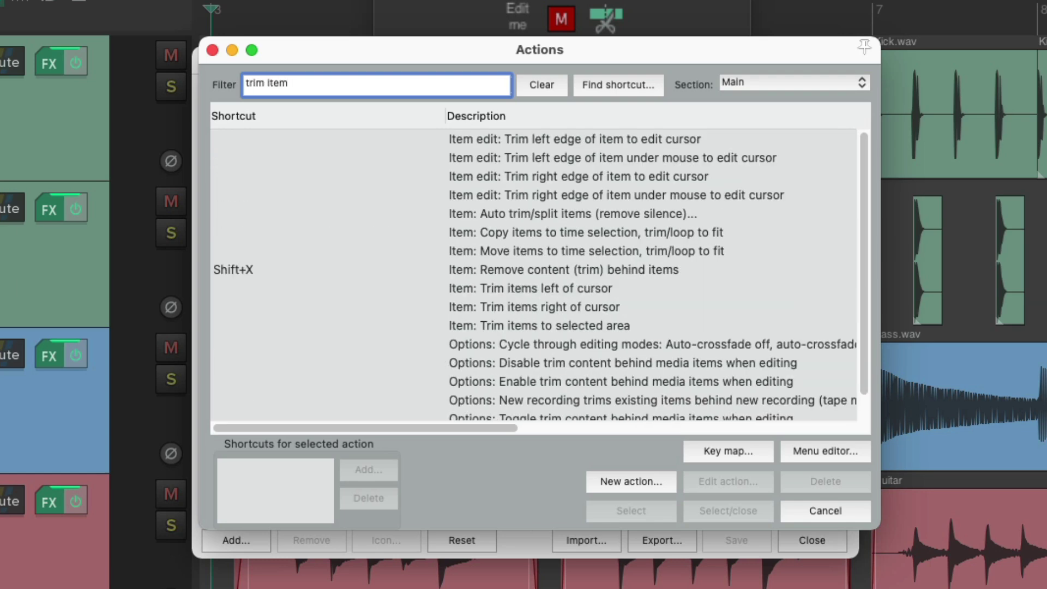
{"action": "left_click", "coordinate": [571, 159]}
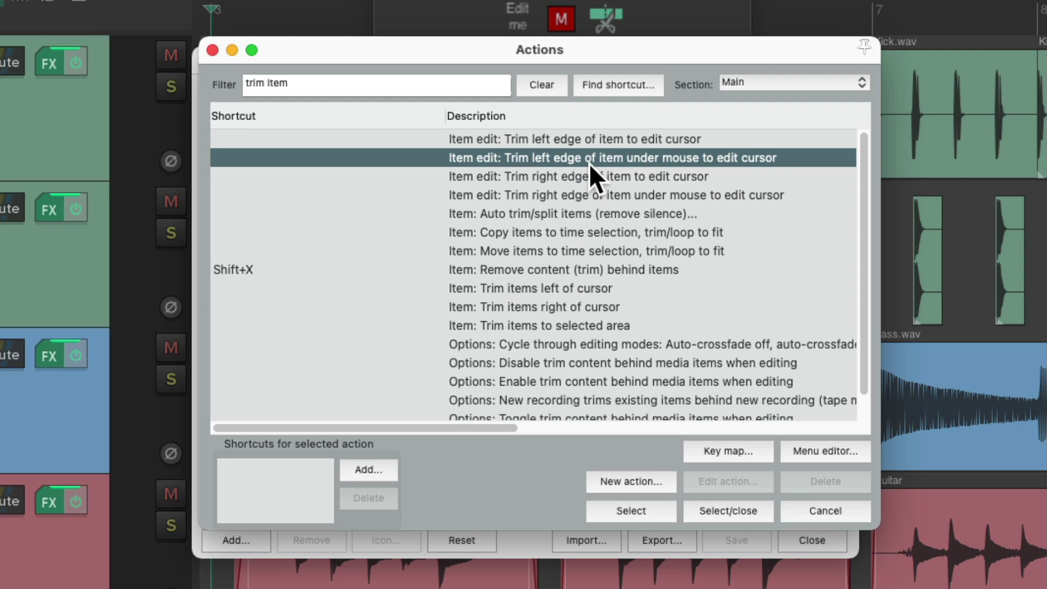
{"action": "left_click", "coordinate": [607, 194], "text": "super"}
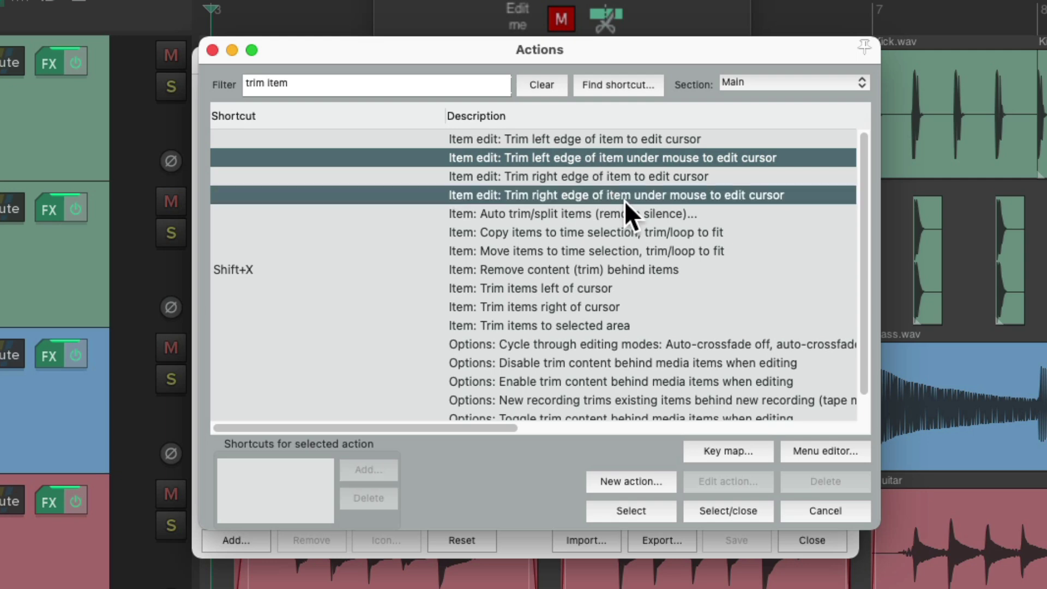
{"action": "key", "text": "Return"}
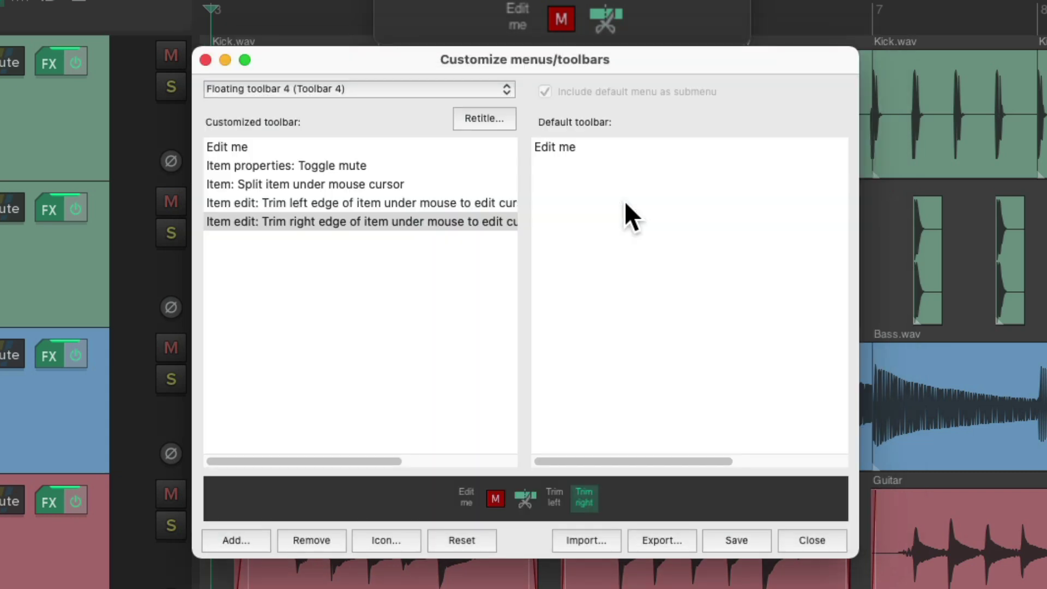
{"action": "key", "text": "Escape"}
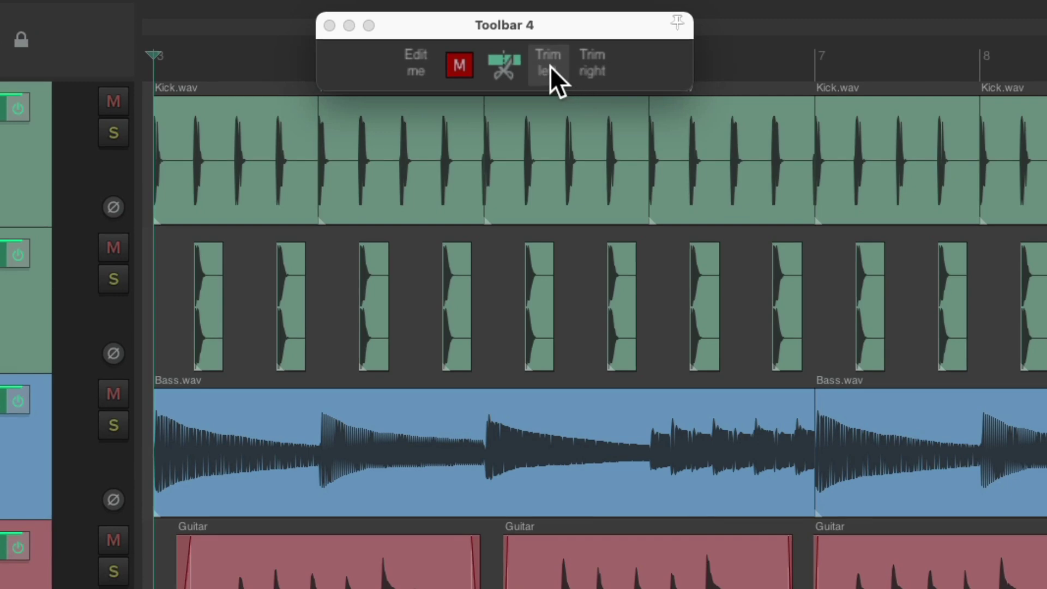
- Arm the Trim left action and trim the start of all four Guitar items to just before their first hit
{"action": "left_click", "coordinate": [551, 67]}
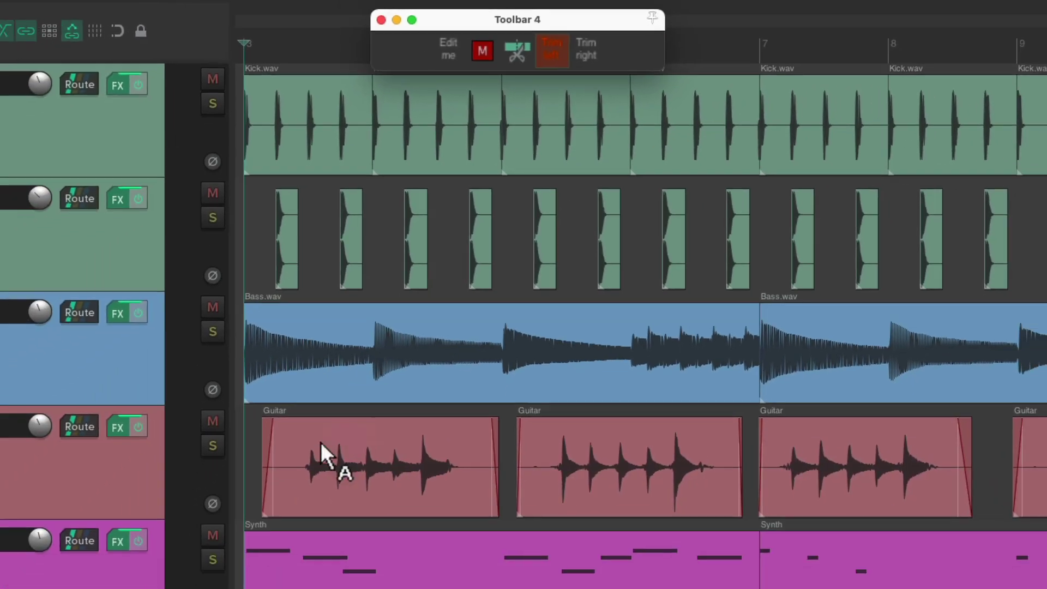
{"action": "left_click", "coordinate": [296, 479]}
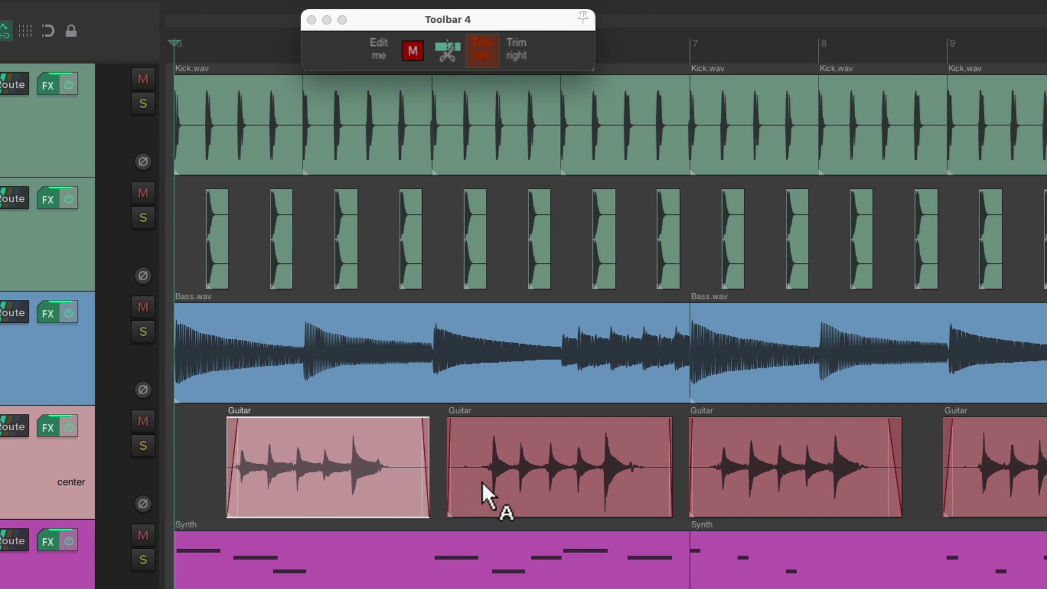
{"action": "left_click", "coordinate": [482, 482]}
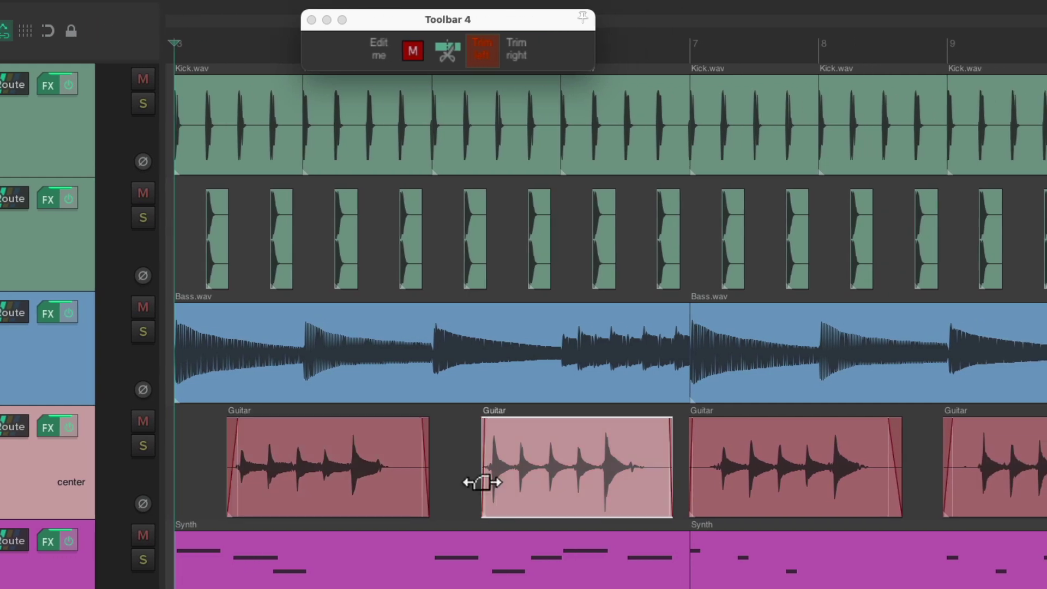
{"action": "left_click", "coordinate": [706, 483]}
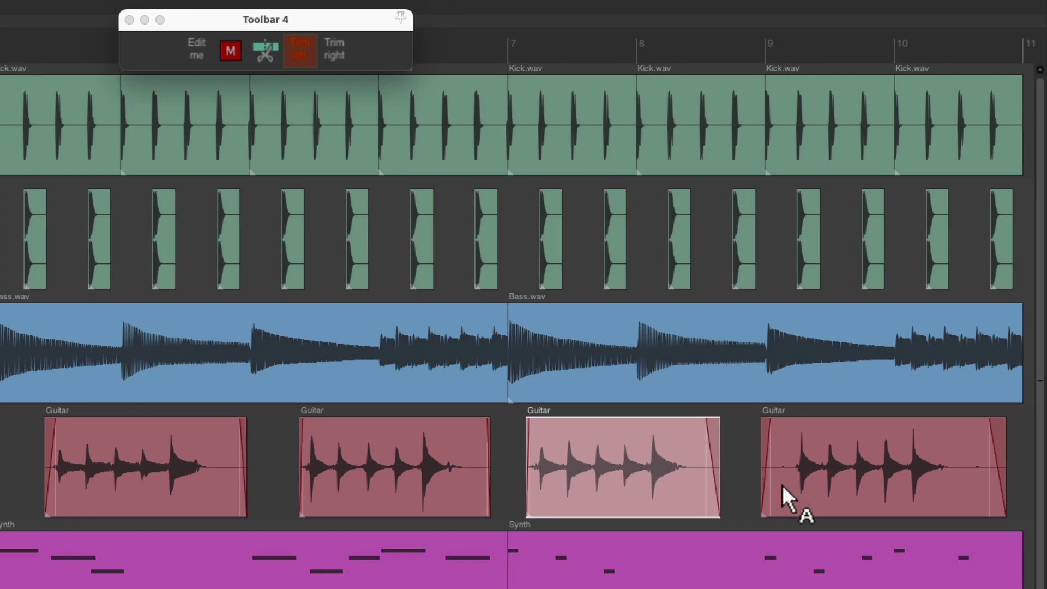
{"action": "left_click", "coordinate": [808, 485]}
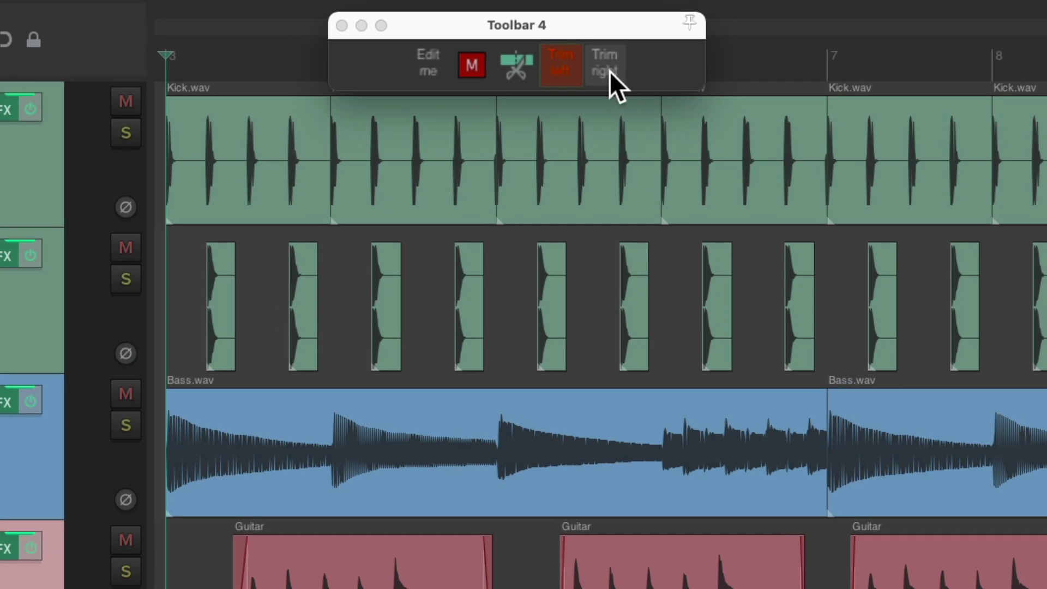
- Arm the Trim right action, trim the ends of the first three Guitar items after their last hit, and disarm it
{"action": "left_click", "coordinate": [610, 71]}
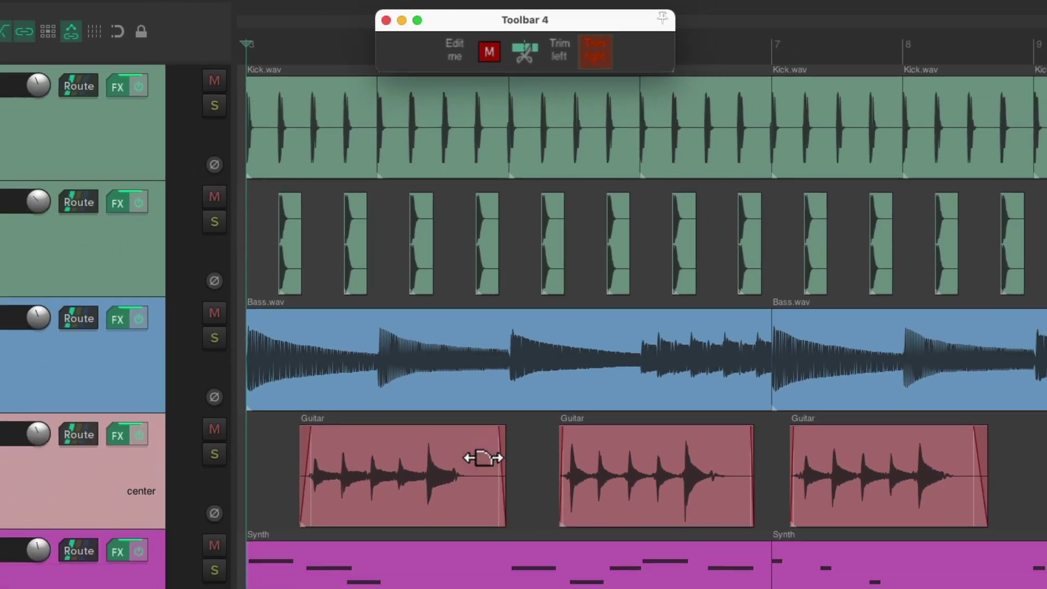
{"action": "left_click", "coordinate": [470, 478]}
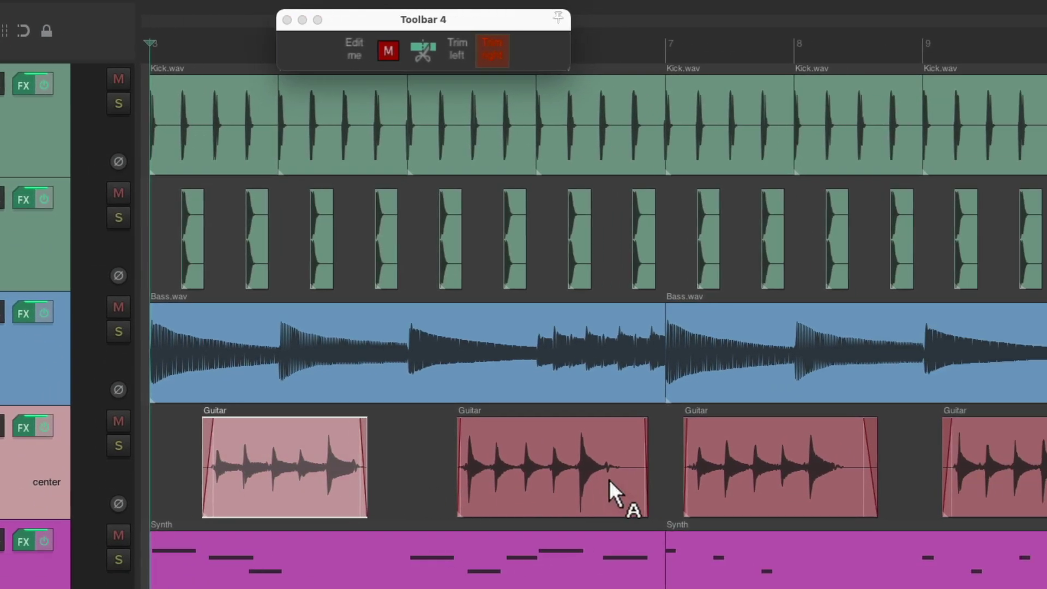
{"action": "left_click", "coordinate": [720, 481]}
{"action": "left_click", "coordinate": [766, 490]}
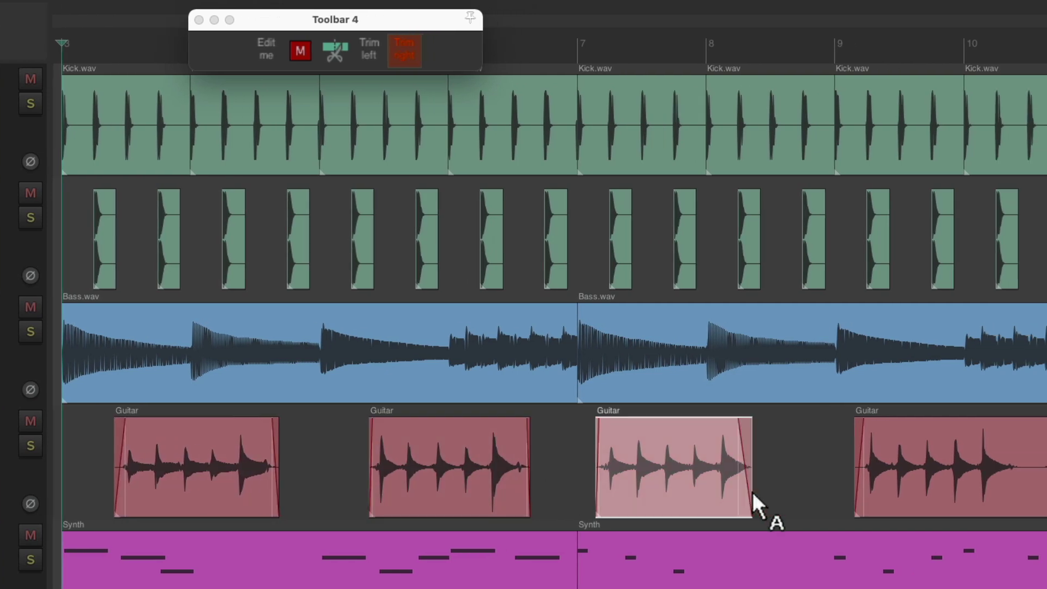
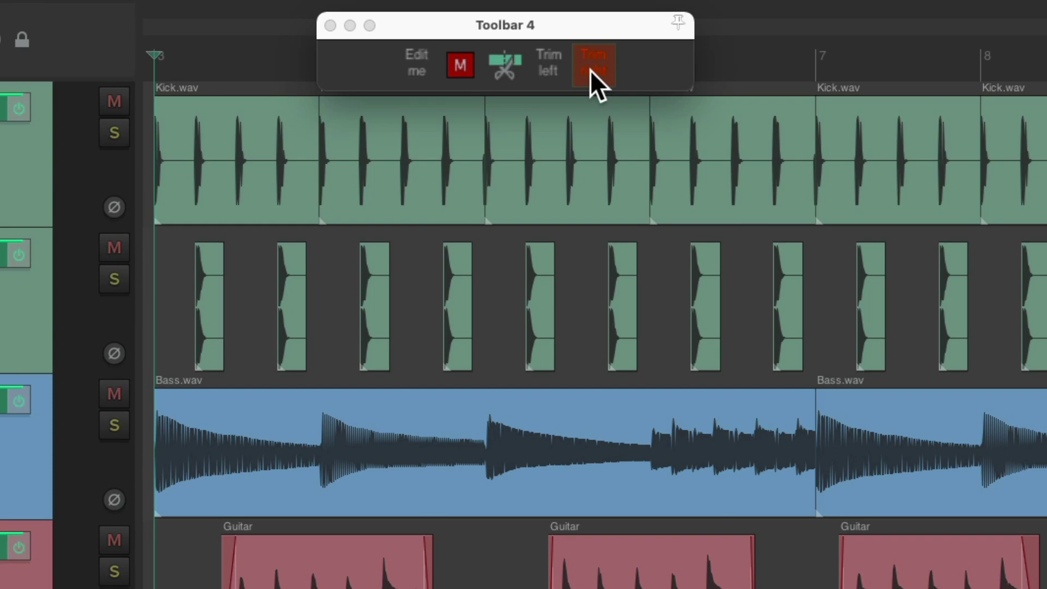
{"action": "left_click", "coordinate": [592, 71]}
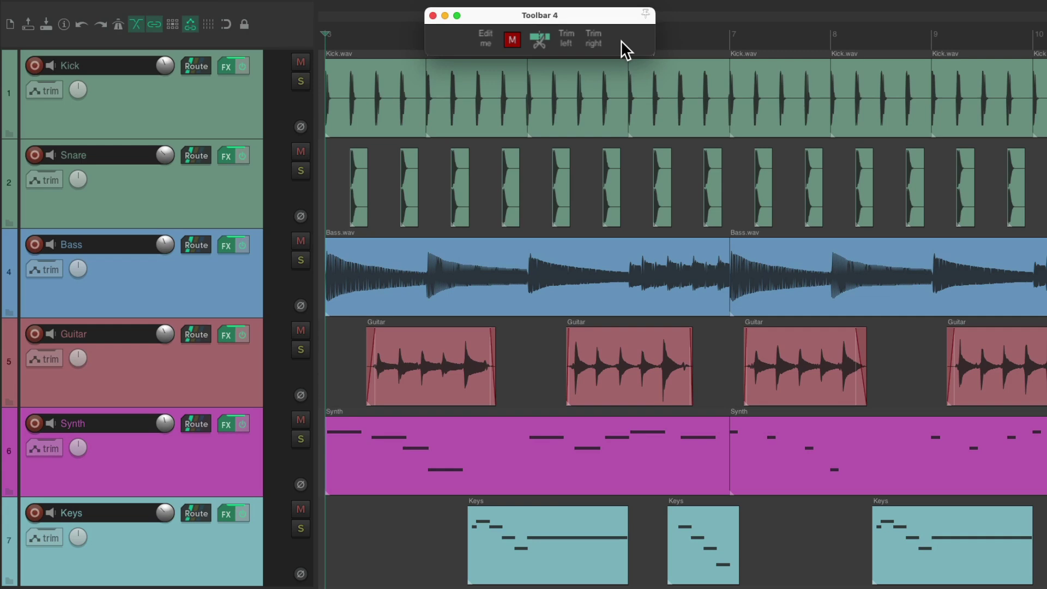
- Open the first Synth item in the MIDI editor and start customizing the MIDI piano roll toolbar
{"action": "double_click", "coordinate": [487, 435]}
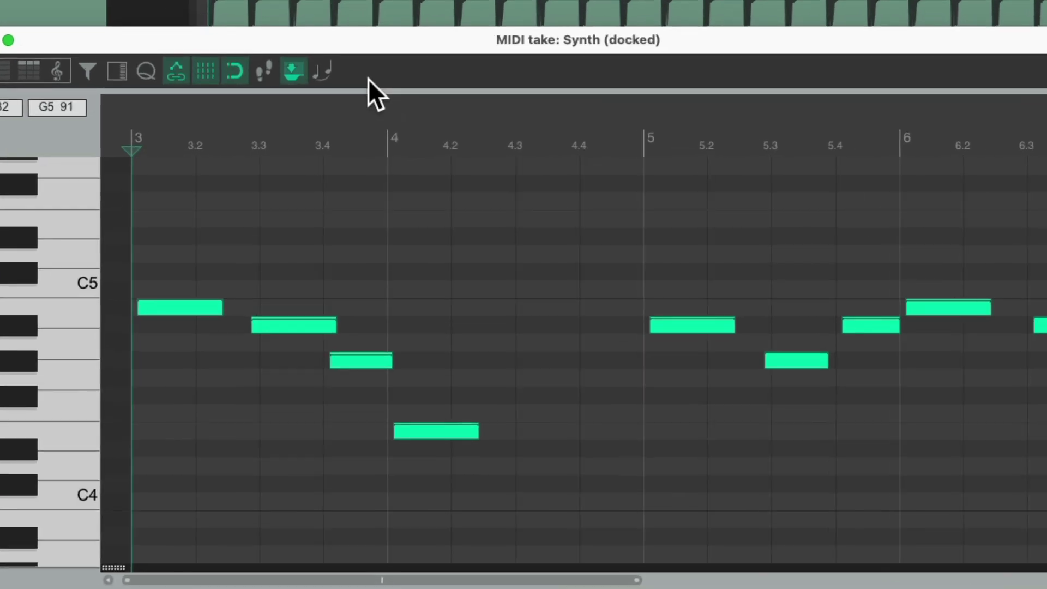
{"action": "right_click", "coordinate": [368, 79]}
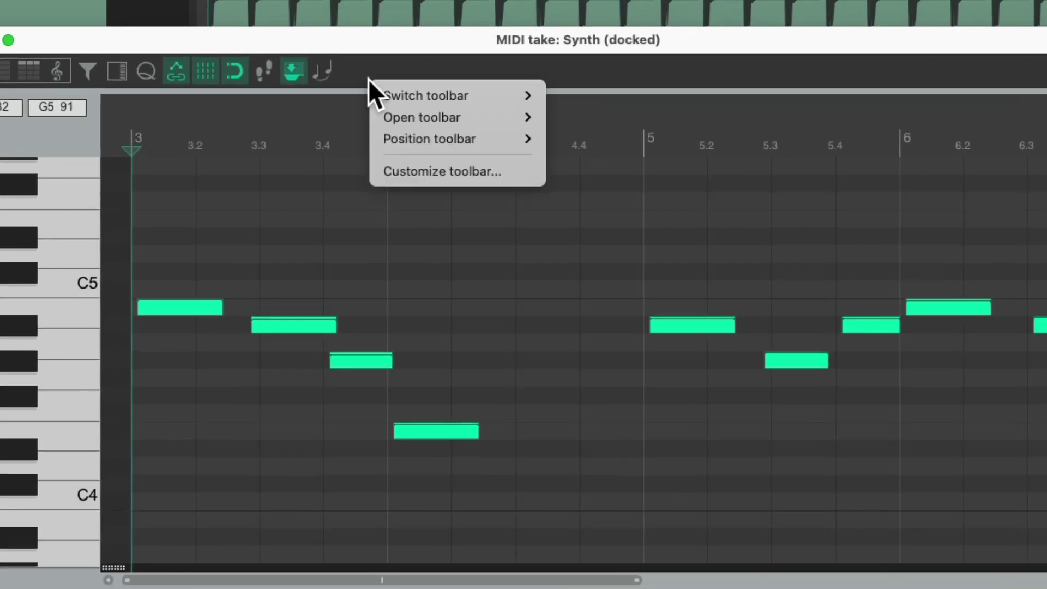
{"action": "left_click", "coordinate": [378, 171]}
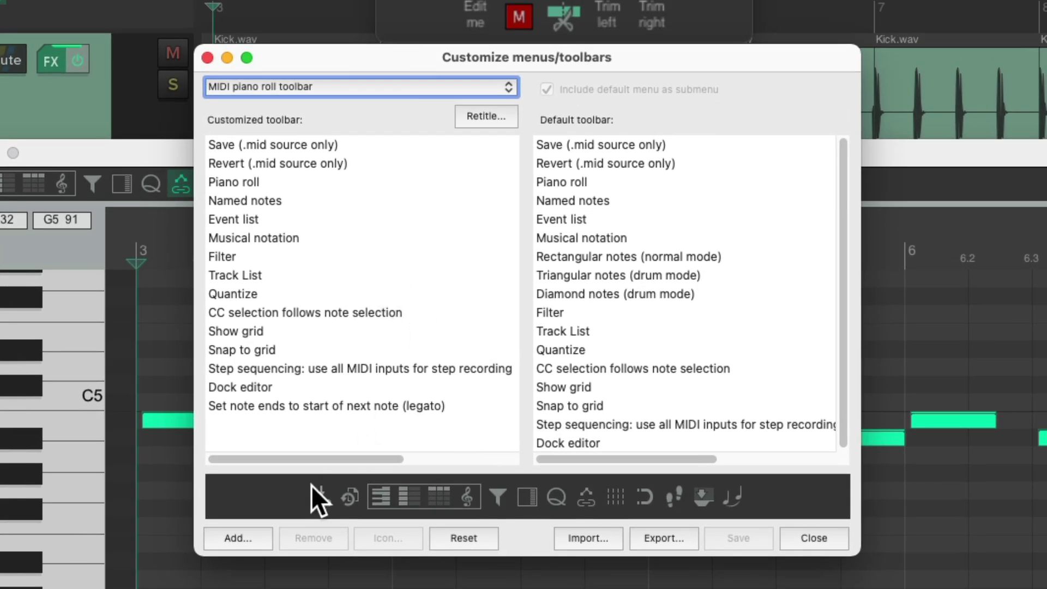
- Filter the actions by "quantize note", add "Quantize notes position to grid" to the MIDI piano roll toolbar and save it
{"action": "left_click", "coordinate": [239, 538]}
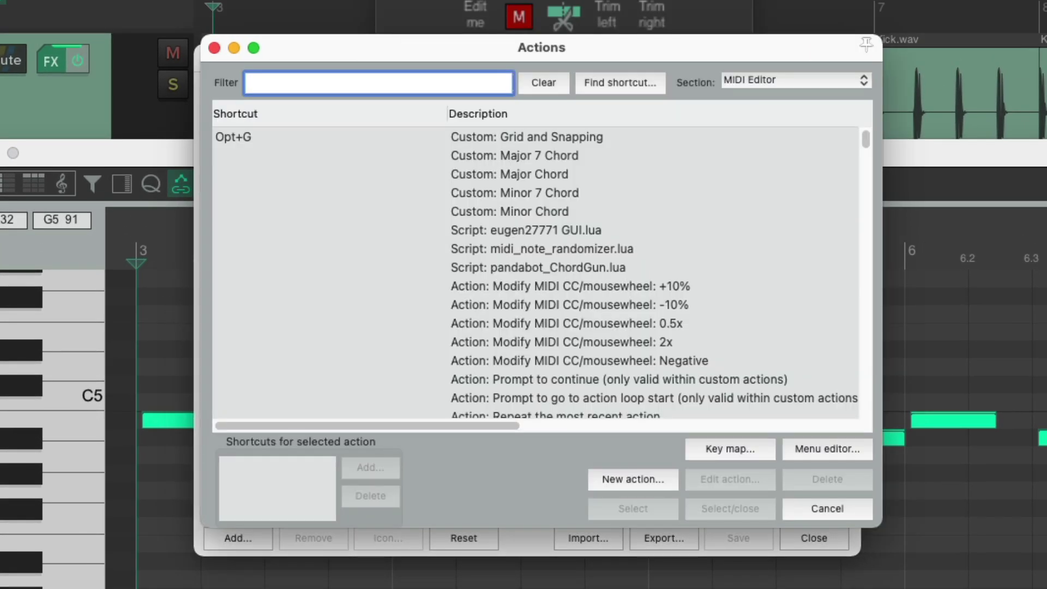
{"action": "type", "text": "quantize note"}
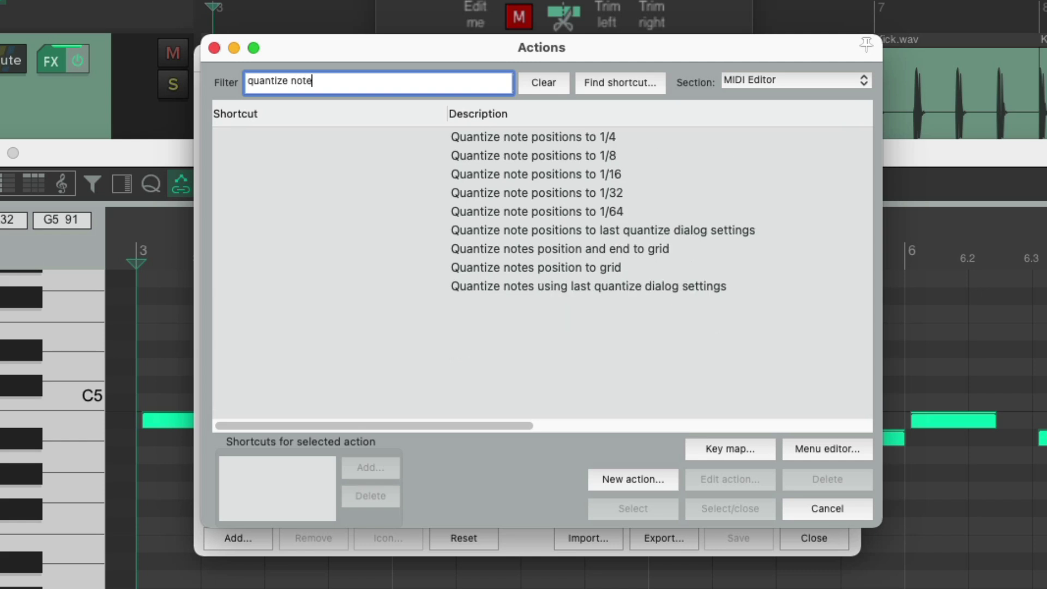
{"action": "left_click", "coordinate": [562, 268]}
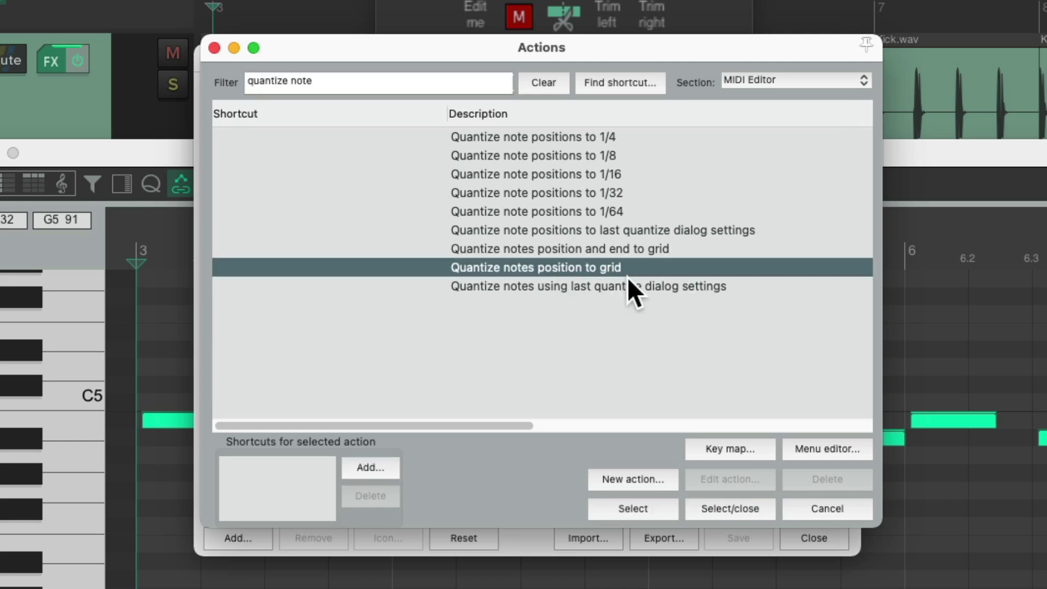
{"action": "double_click", "coordinate": [565, 268]}
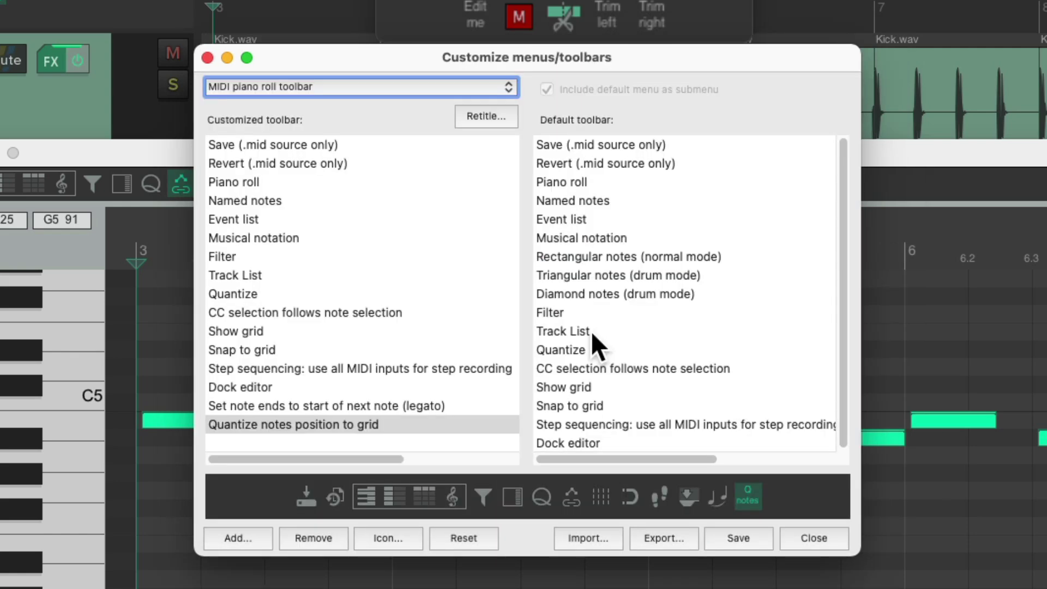
{"action": "key", "text": "Escape"}
{"action": "left_click", "coordinate": [599, 468]}
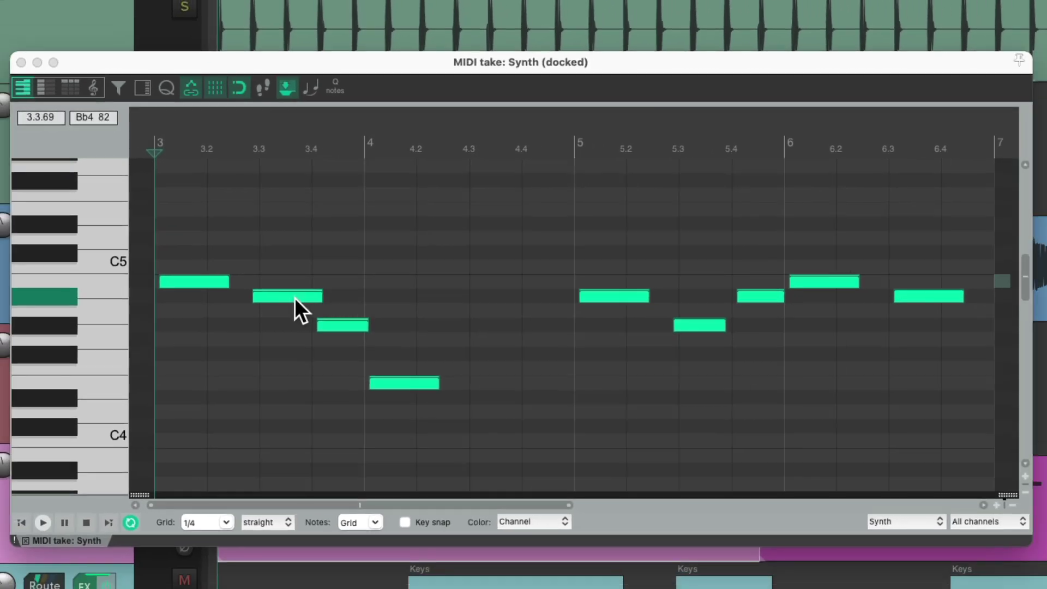
- Select the second Synth note and quantize its position to the grid
{"action": "left_click", "coordinate": [279, 332]}
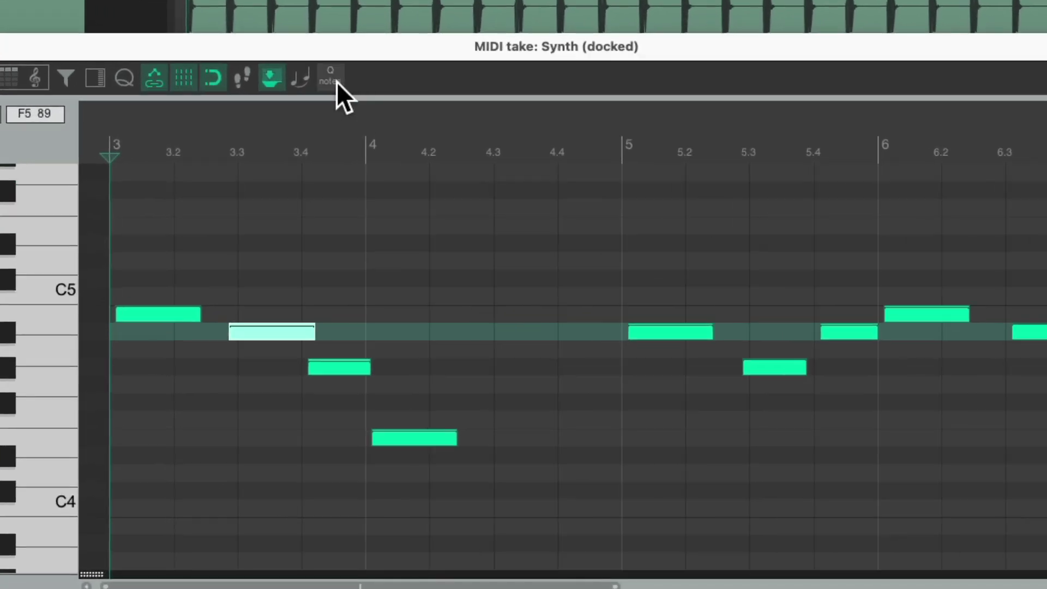
{"action": "left_click", "coordinate": [336, 82]}
- Arm the note quantize action and quantize the second, third, fifth and sixth Synth notes to the grid directly
{"action": "left_click", "coordinate": [336, 81]}
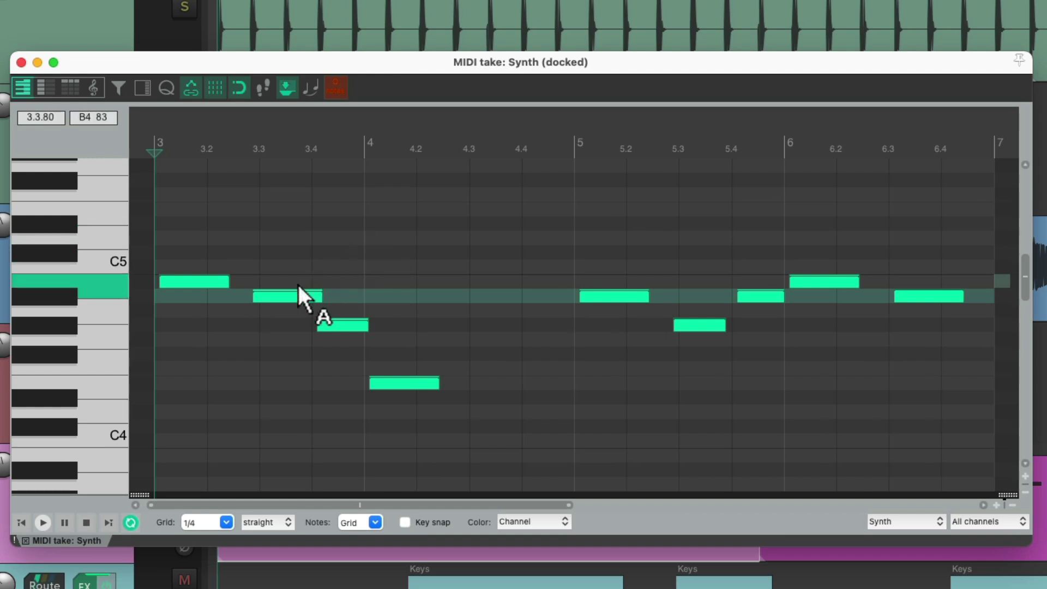
{"action": "left_click", "coordinate": [282, 295]}
{"action": "left_click", "coordinate": [348, 326]}
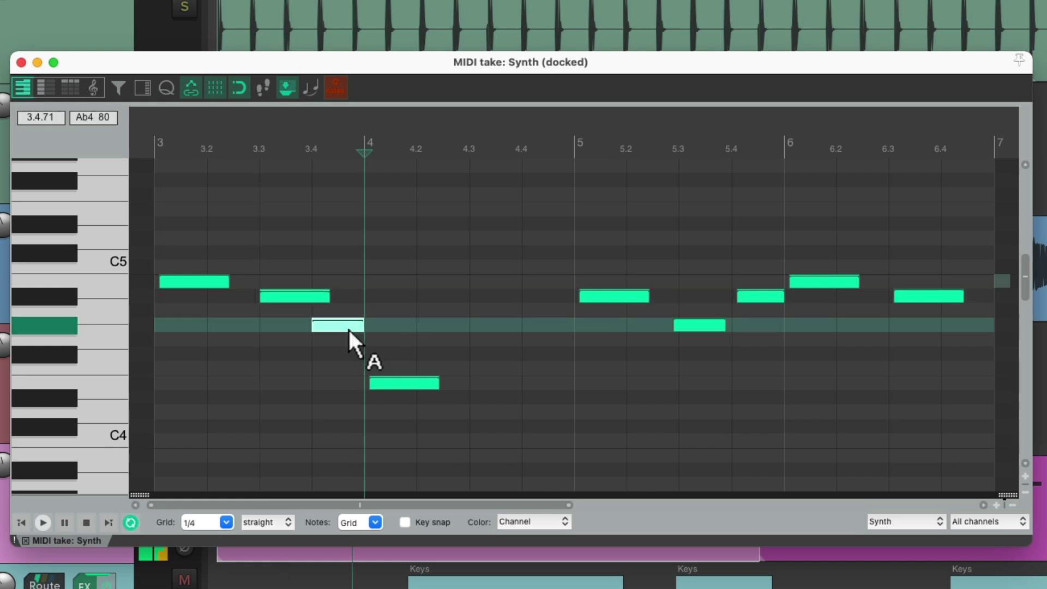
{"action": "left_click", "coordinate": [603, 298]}
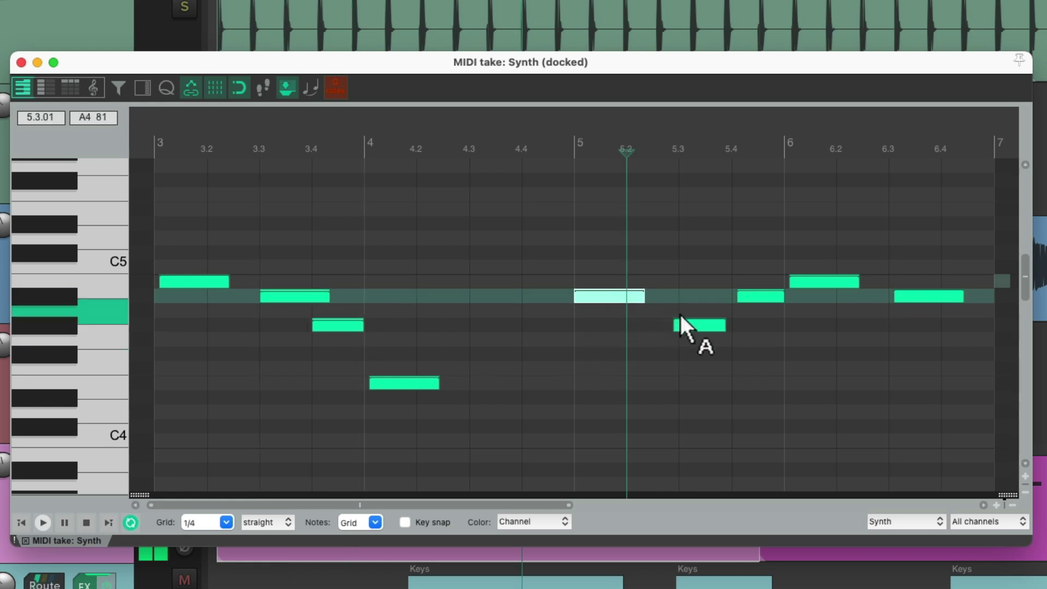
{"action": "left_click", "coordinate": [700, 326]}
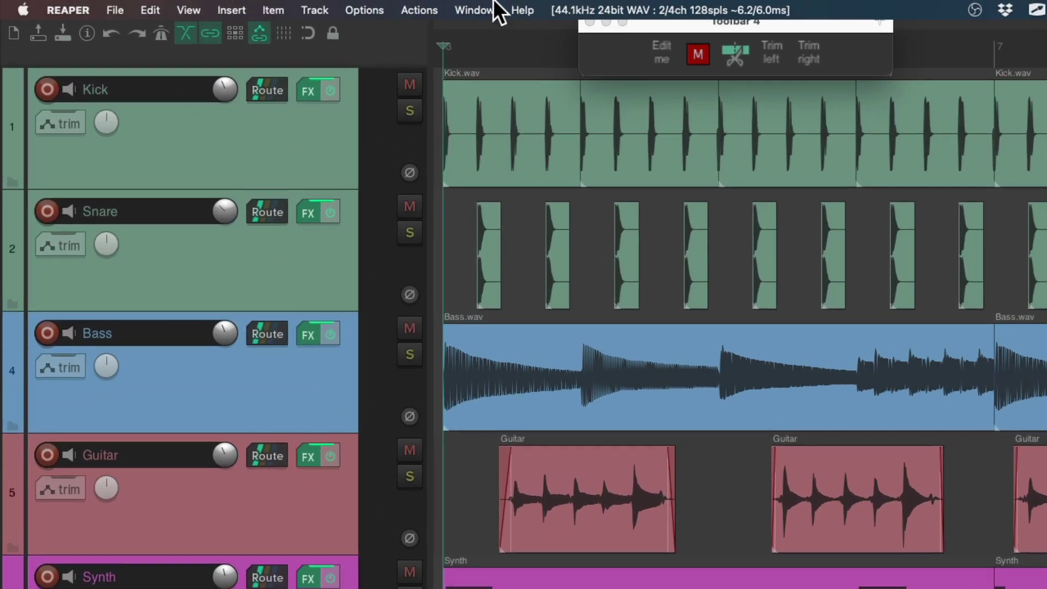
- Start a new custom action and add "Item properties: Normalize items" to it, filtering the actions by "normalize"
{"action": "left_click", "coordinate": [426, 10]}
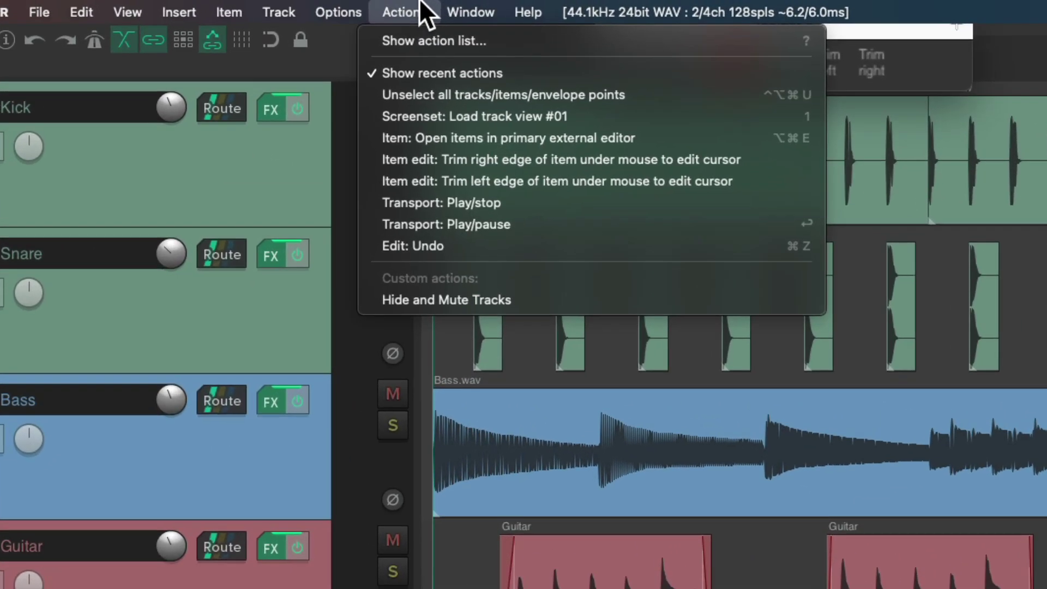
{"action": "left_click", "coordinate": [367, 38]}
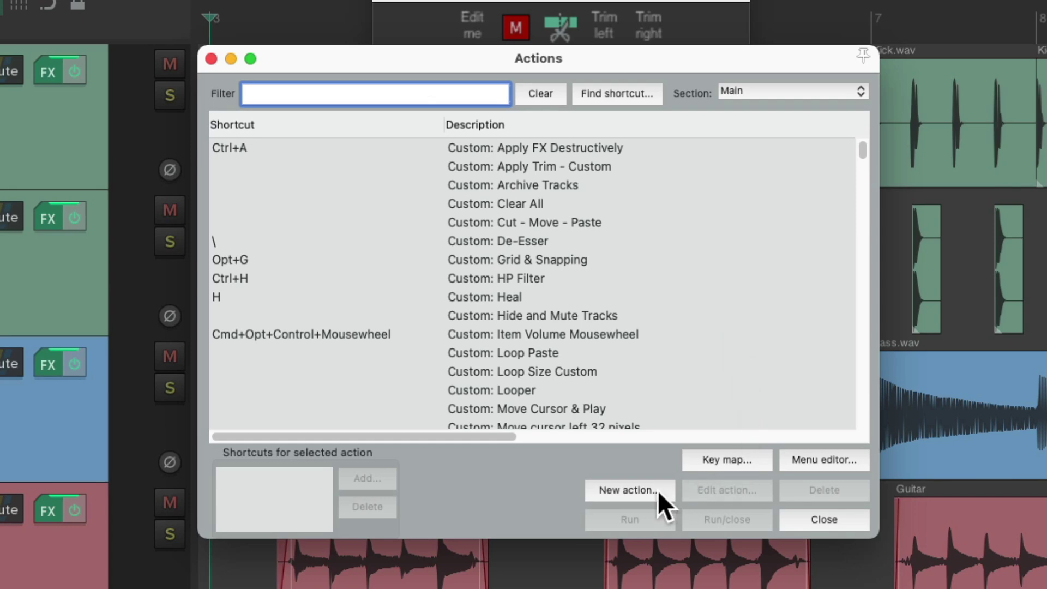
{"action": "left_click", "coordinate": [748, 505]}
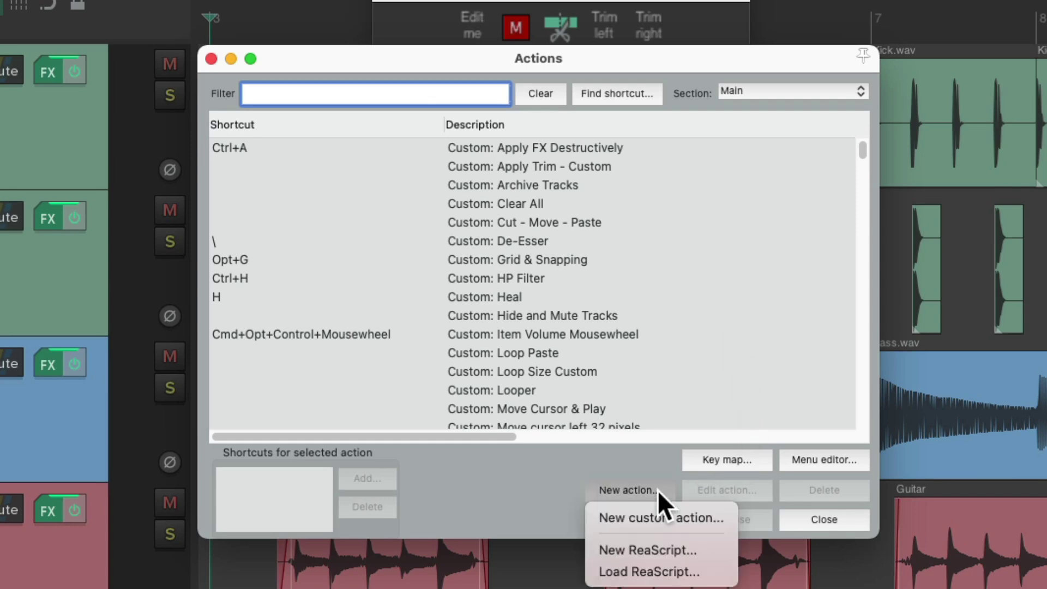
{"action": "left_click", "coordinate": [713, 517]}
{"action": "left_click", "coordinate": [411, 215]}
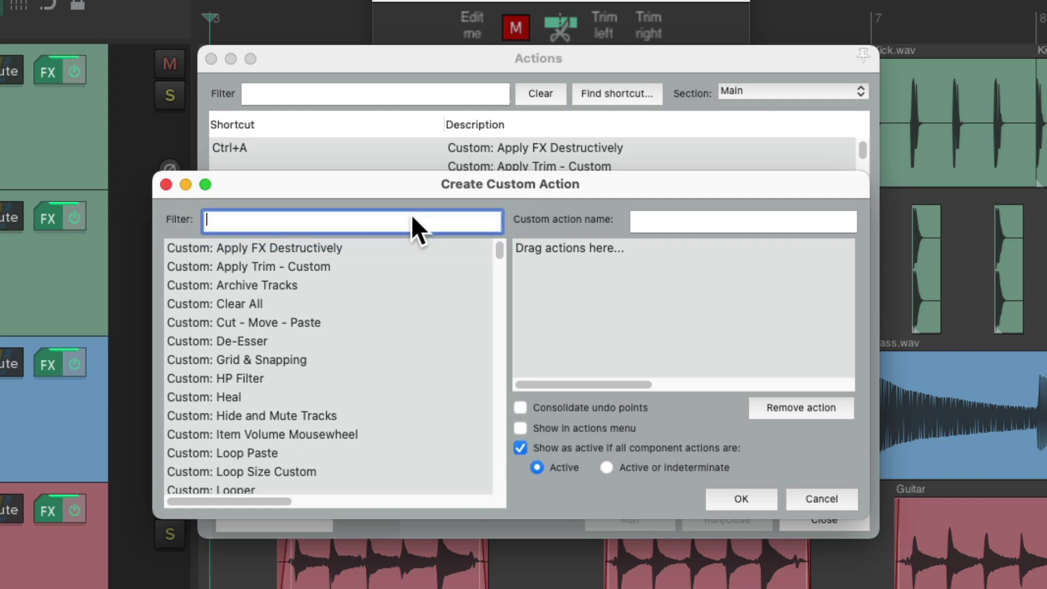
{"action": "type", "text": "normalize"}
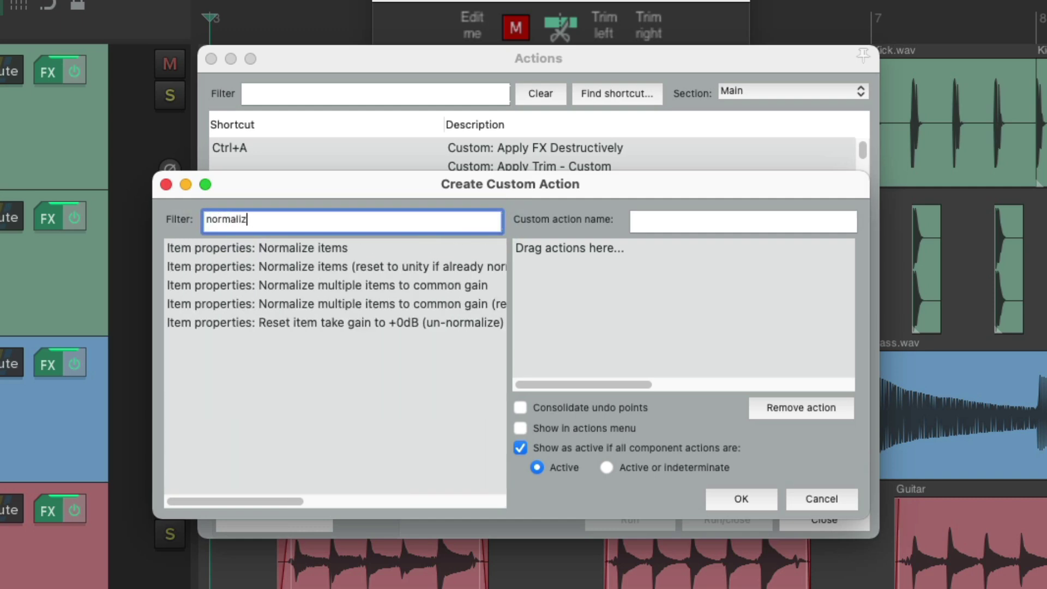
{"action": "left_click", "coordinate": [426, 247]}
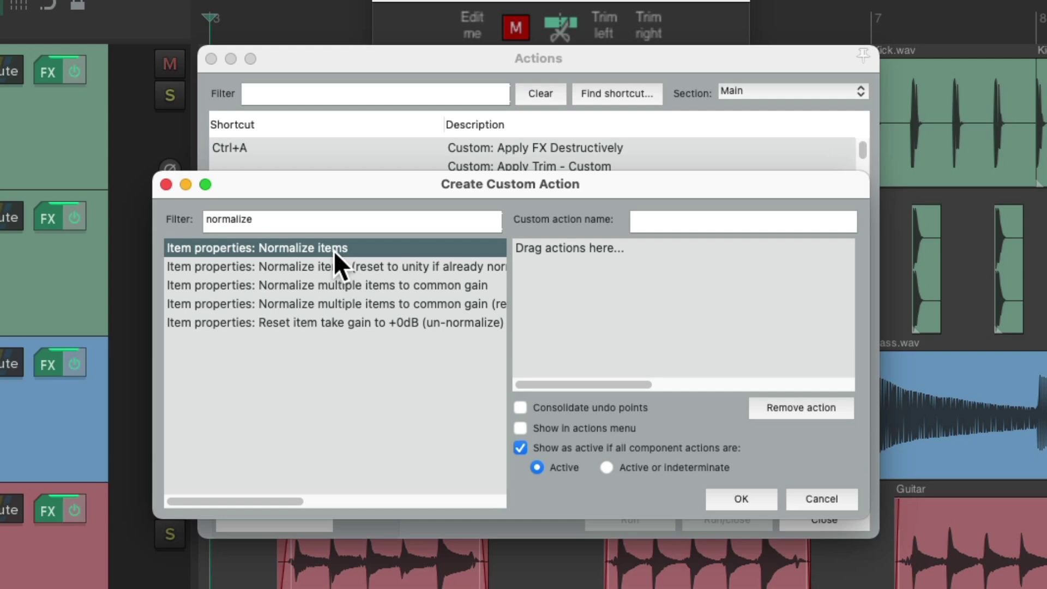
{"action": "left_click_drag", "start_coordinate": [335, 251], "coordinate": [569, 269]}
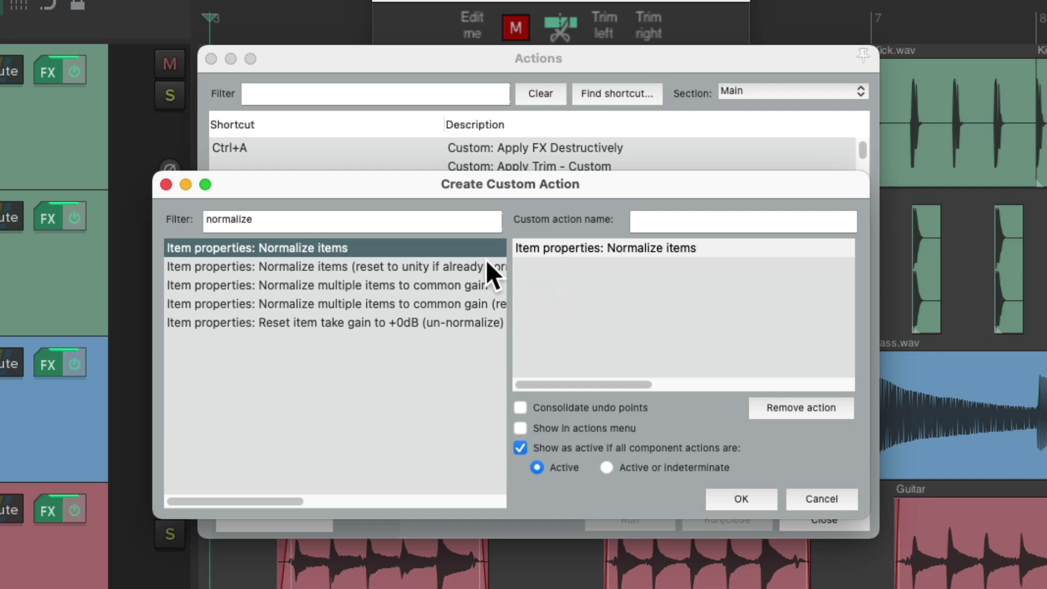
- Filter the actions by "volume" and add "Take: Nudge active takes volume -1dB" twice below the normalize action
{"action": "double_click", "coordinate": [243, 219]}
{"action": "type", "text": "volume"}
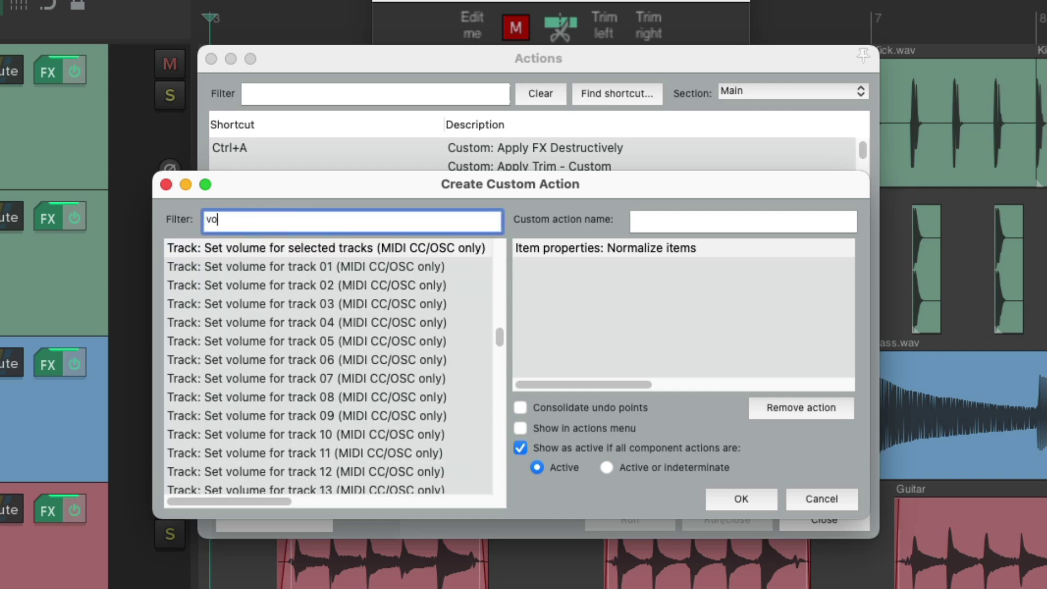
{"action": "left_click", "coordinate": [324, 332]}
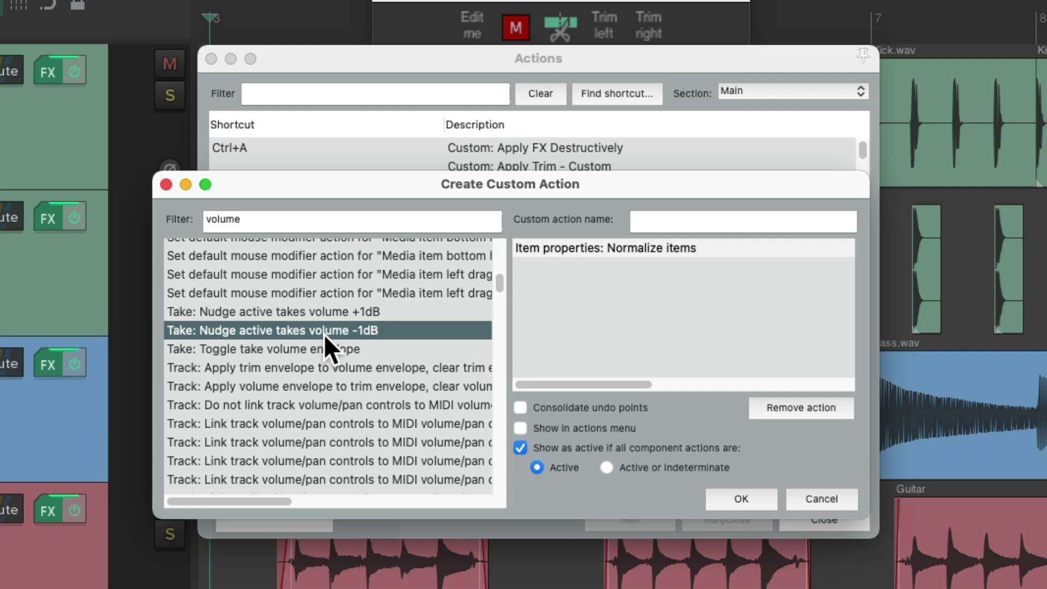
{"action": "left_click_drag", "start_coordinate": [325, 334], "coordinate": [699, 285]}
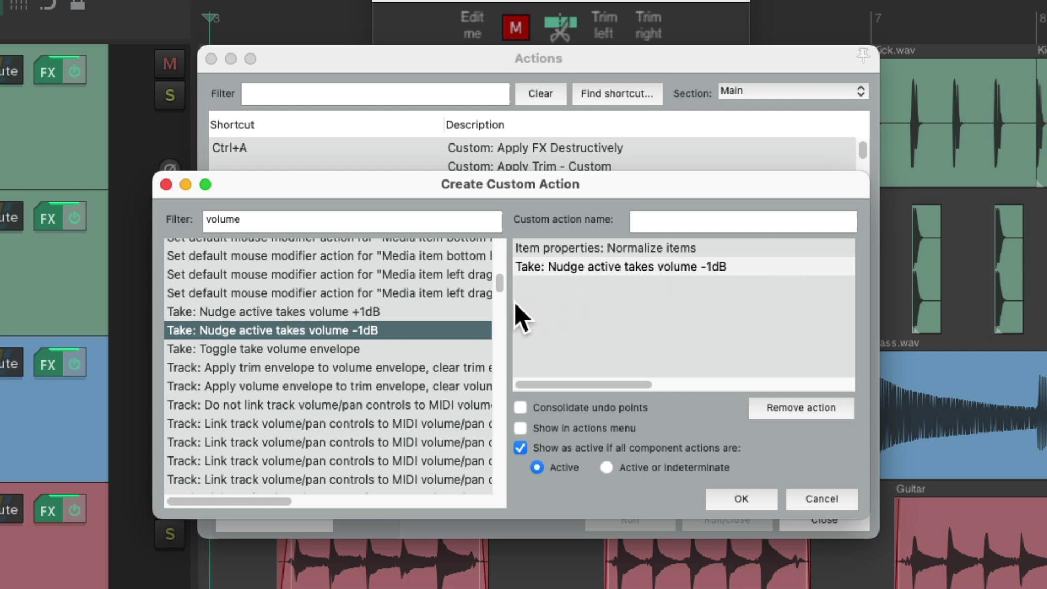
{"action": "left_click_drag", "start_coordinate": [392, 327], "coordinate": [667, 299]}
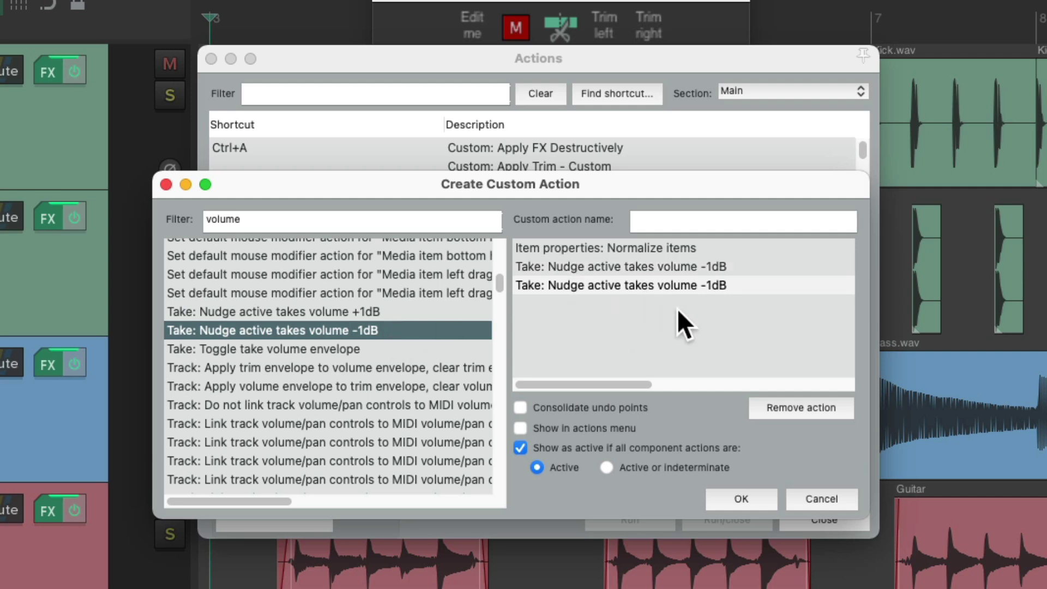
- Name the custom action "Normalize -2dB", save it, find it in the action list and close the list
{"action": "left_click", "coordinate": [708, 219]}
{"action": "type", "text": "No"}
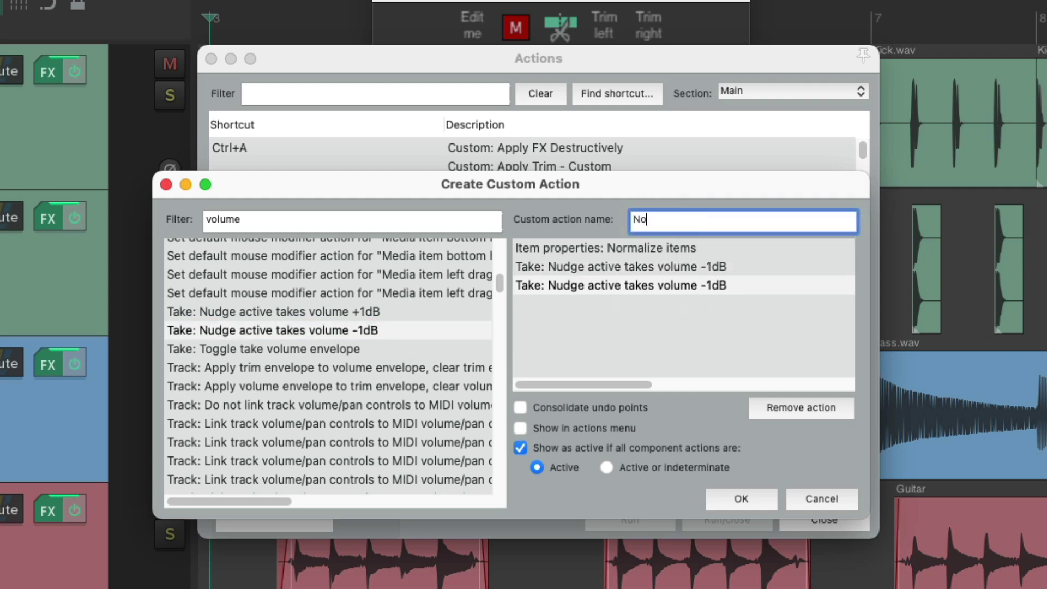
{"action": "type", "text": "rmalize -2dB"}
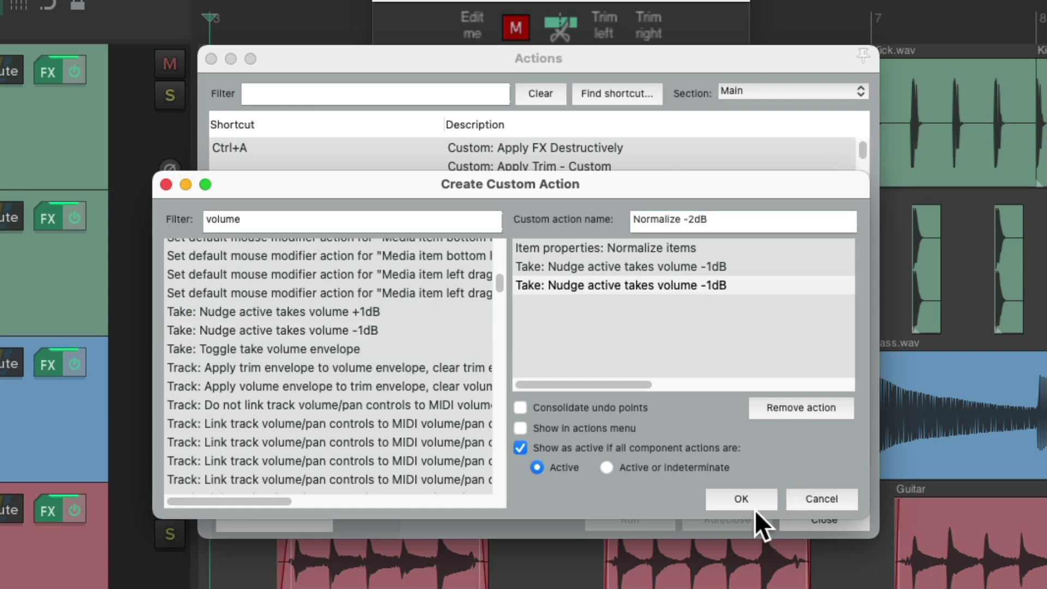
{"action": "left_click", "coordinate": [762, 507]}
{"action": "scroll", "coordinate": [719, 320], "scroll_direction": "down", "scroll_amount": 3}
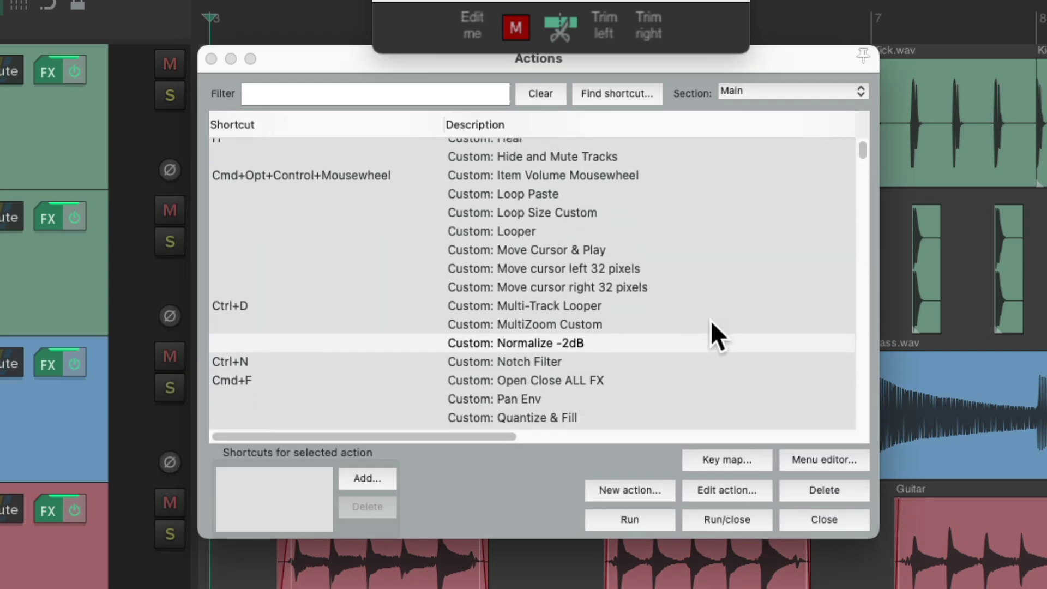
{"action": "left_click", "coordinate": [632, 343]}
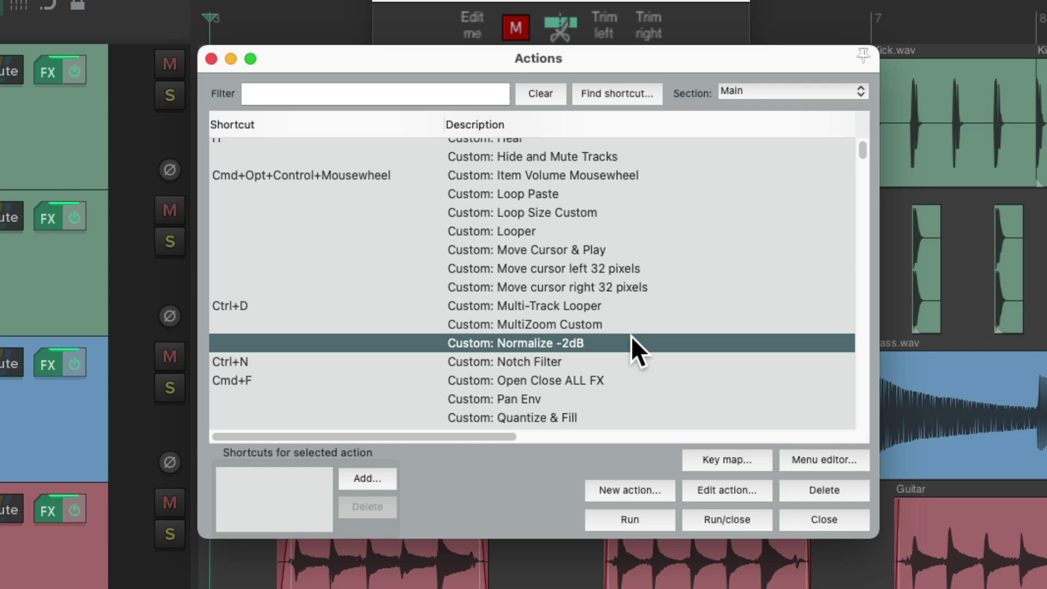
{"action": "key", "text": "Escape"}
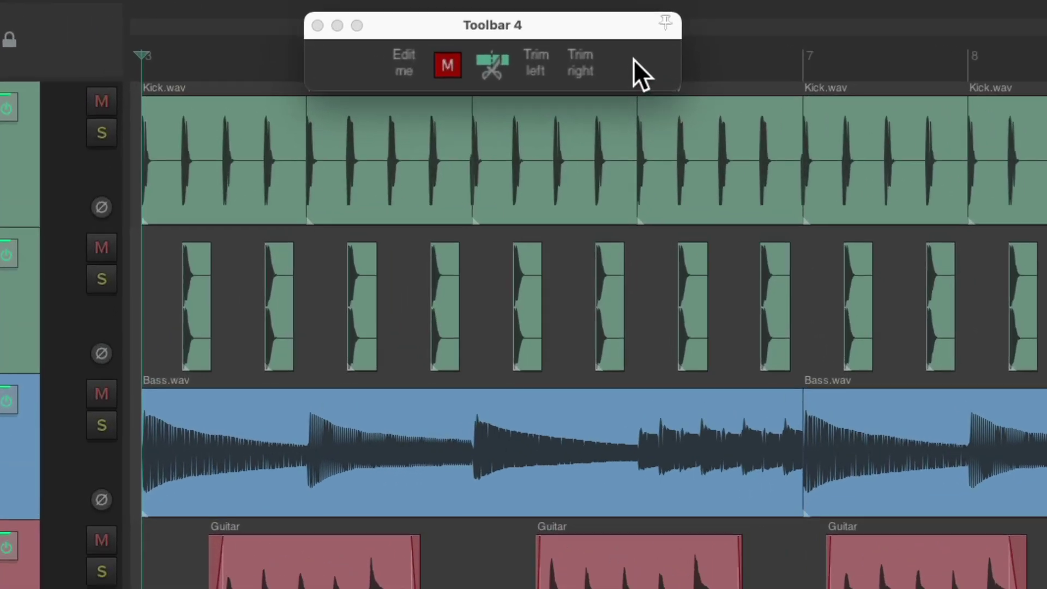
- Add "Custom: Normalize -2dB" to Floating toolbar 4 and save the toolbar changes
{"action": "left_click", "coordinate": [403, 64]}
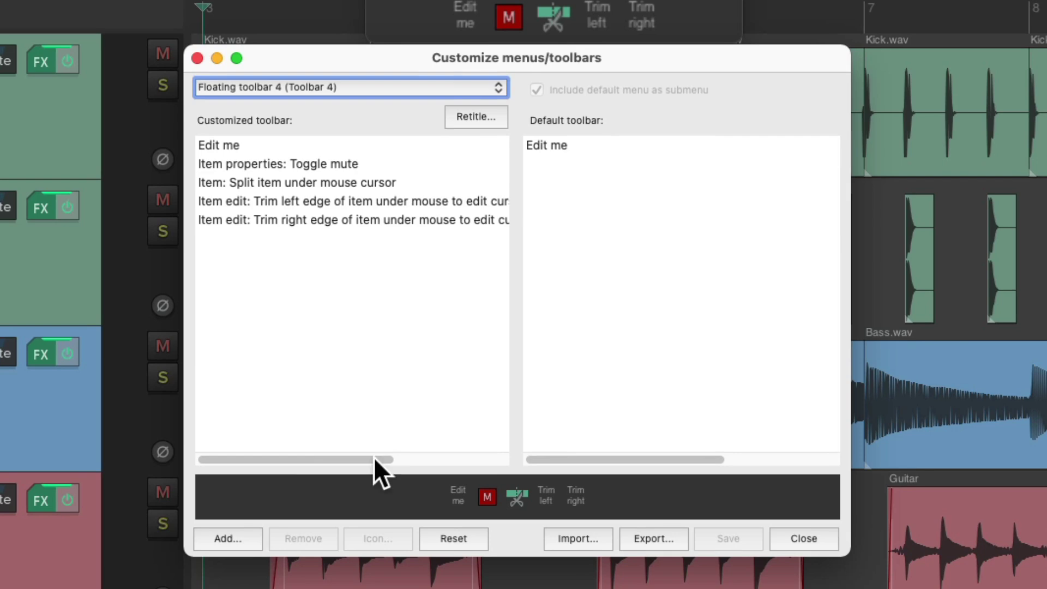
{"action": "left_click", "coordinate": [251, 541]}
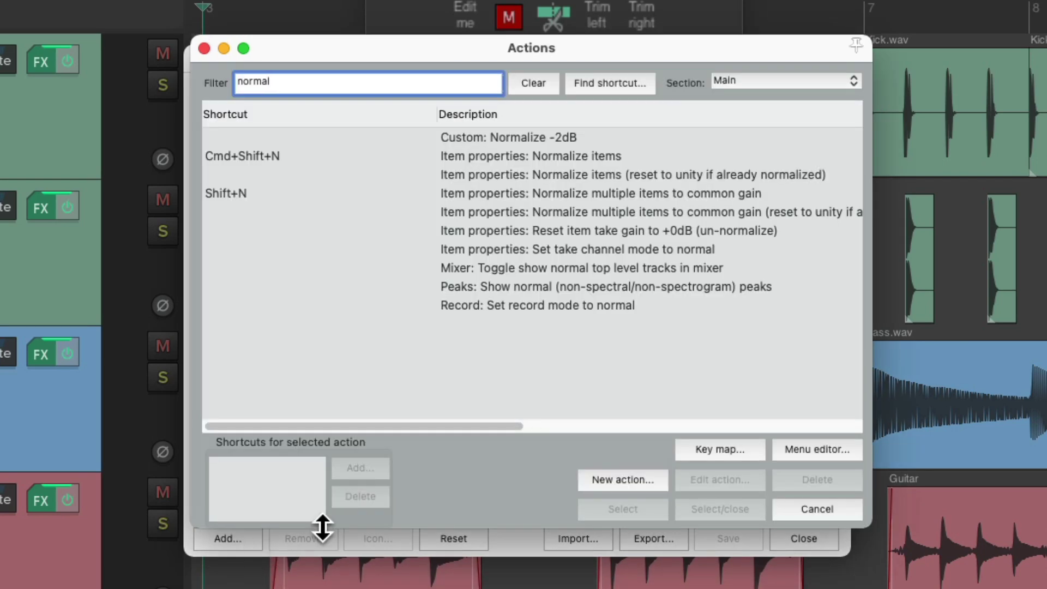
{"action": "left_click", "coordinate": [562, 135]}
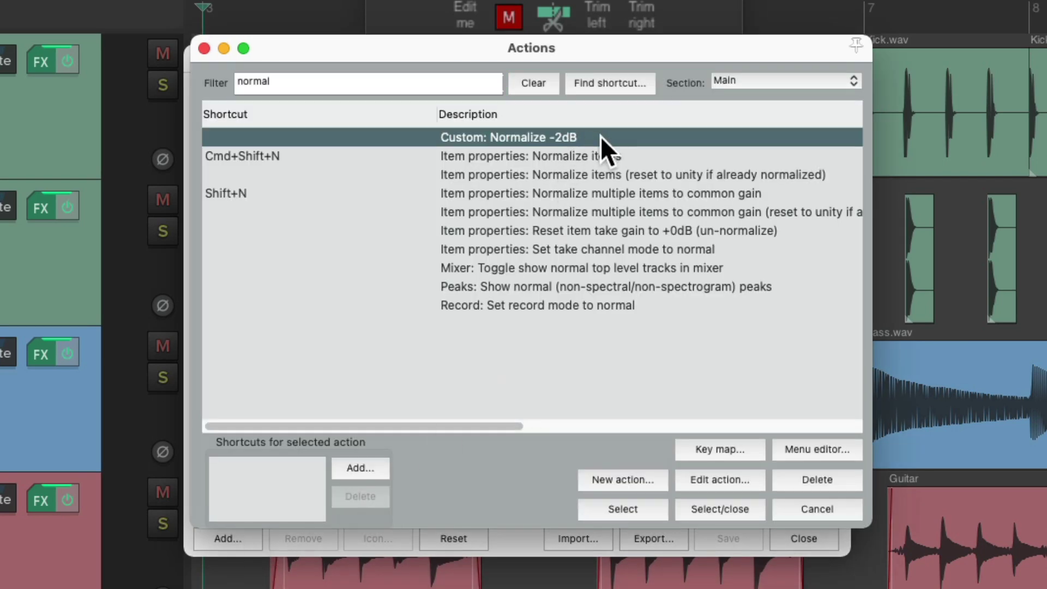
{"action": "double_click", "coordinate": [601, 136]}
{"action": "key", "text": "Escape"}
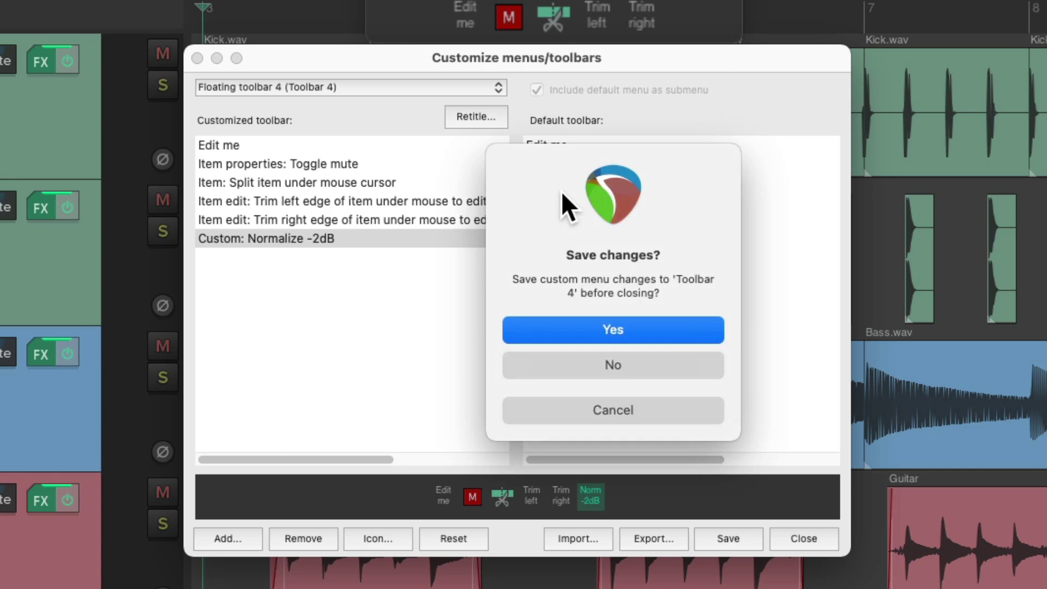
{"action": "key", "text": "Return"}
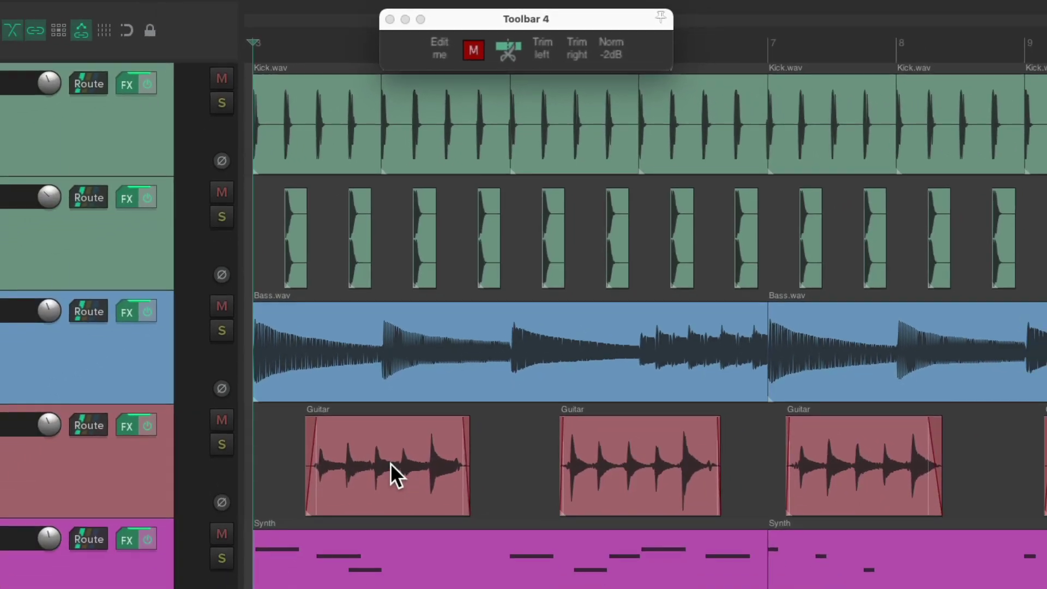
- Select the first Guitar item and apply the Normalize -2dB action to it
{"action": "left_click", "coordinate": [381, 435]}
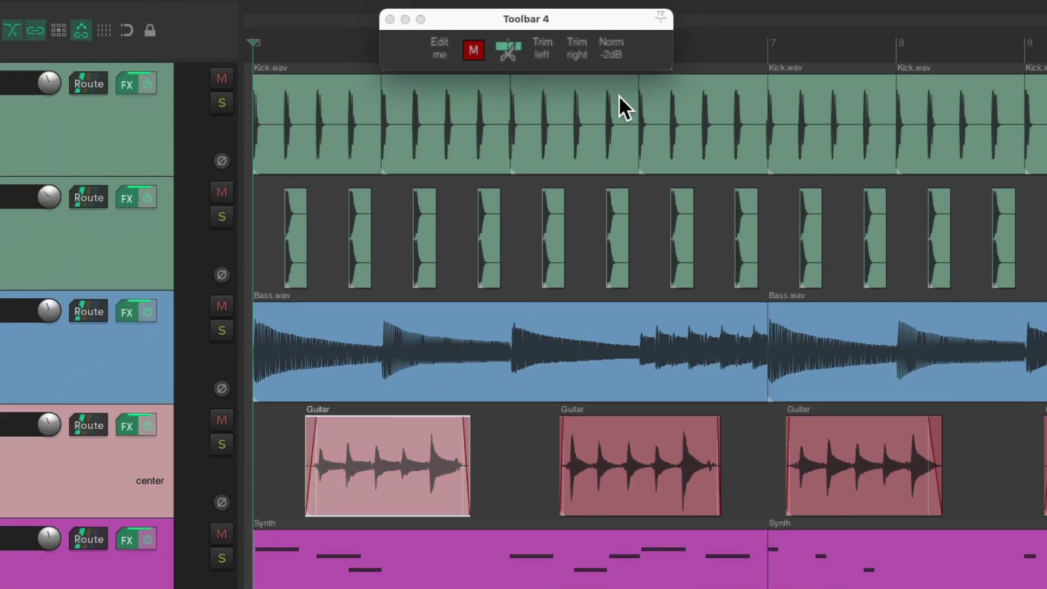
{"action": "left_click", "coordinate": [613, 56]}
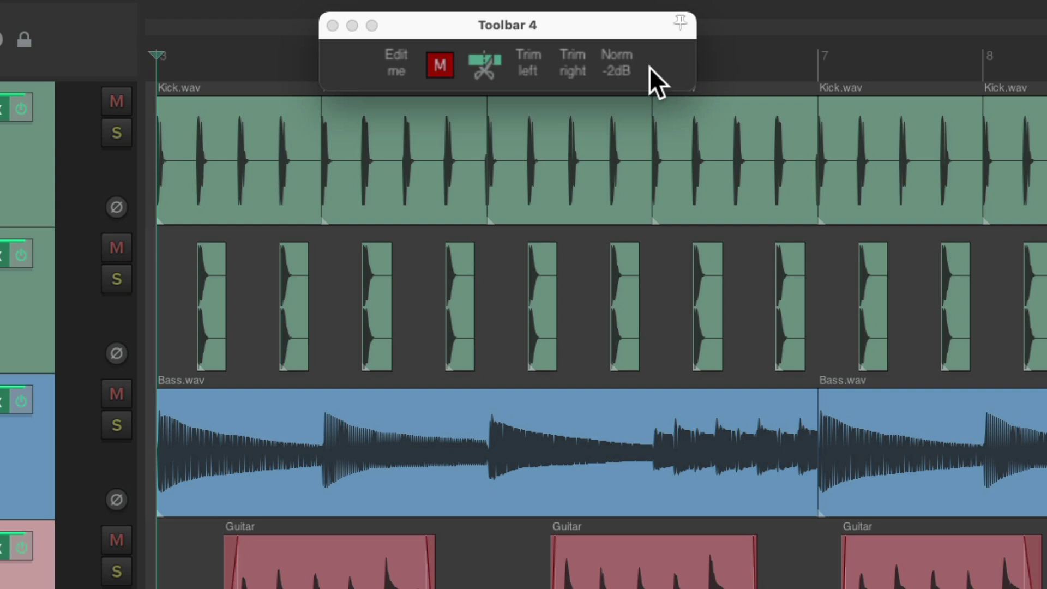
- Arm the Normalize -2dB action and apply it to the first two Guitar items, the first Bass item and the second Kick item
{"action": "left_click", "coordinate": [612, 66]}
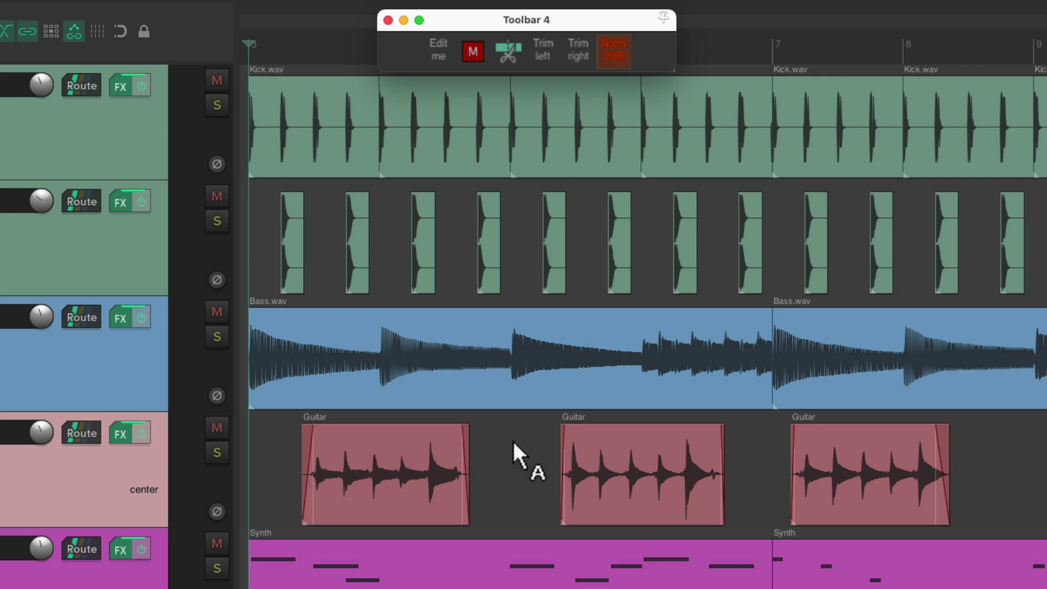
{"action": "left_click", "coordinate": [397, 439]}
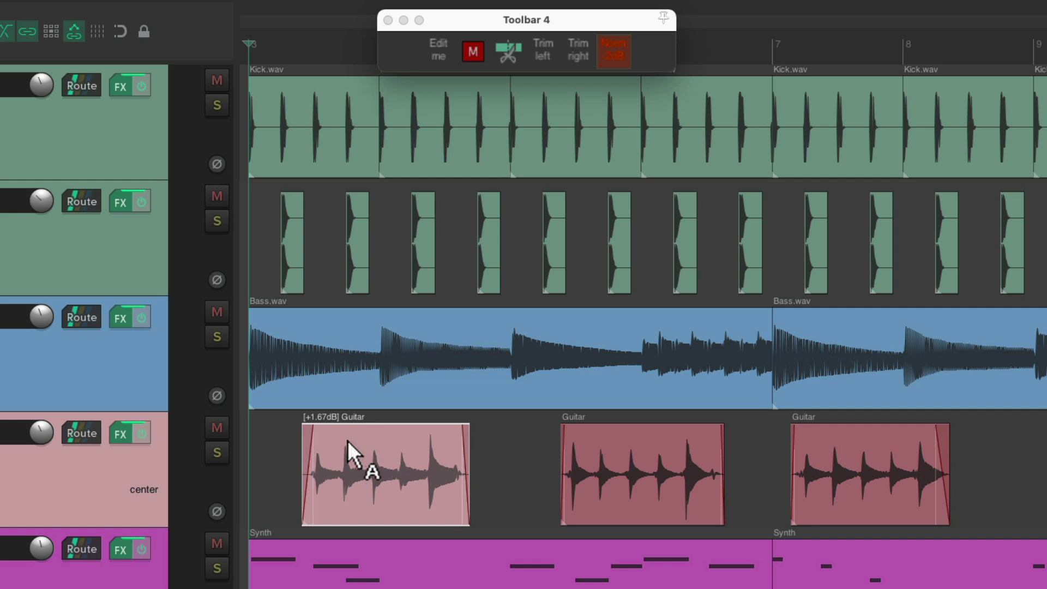
{"action": "left_click", "coordinate": [630, 446]}
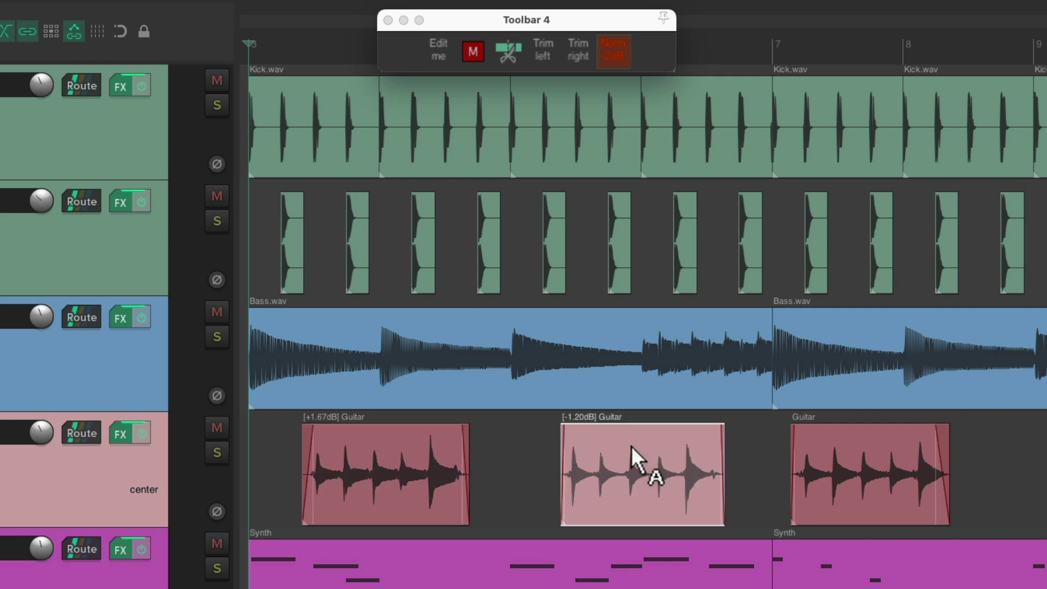
{"action": "left_click", "coordinate": [453, 319]}
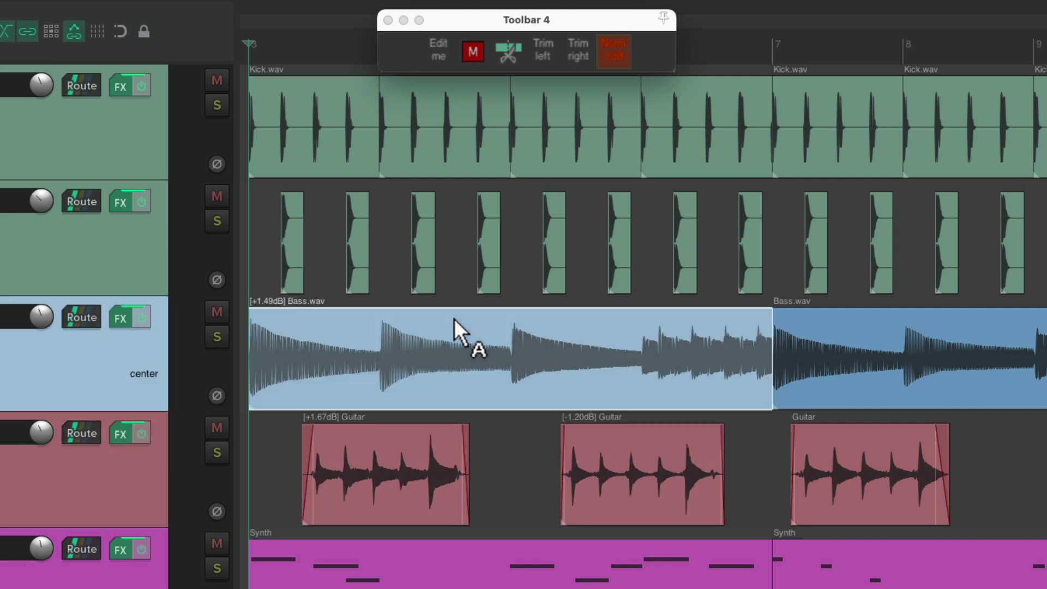
{"action": "left_click", "coordinate": [471, 90]}
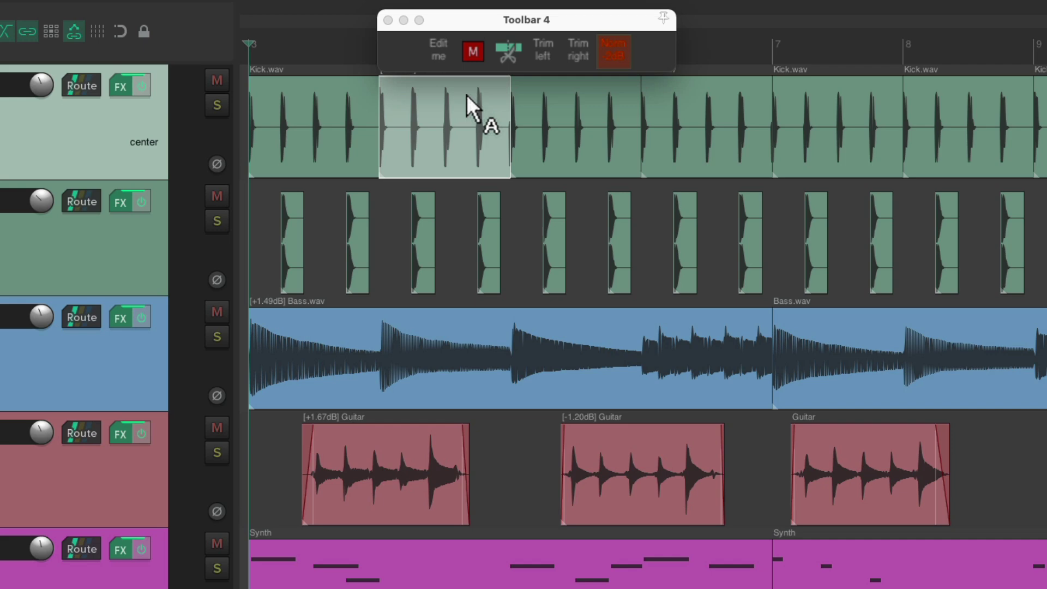
{"action": "left_click", "coordinate": [466, 95]}
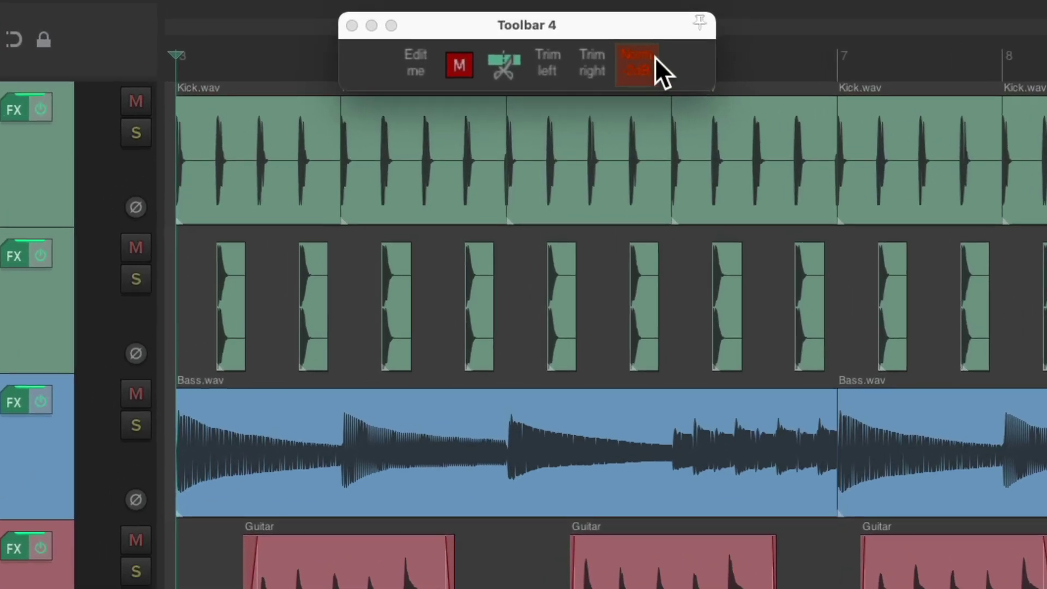